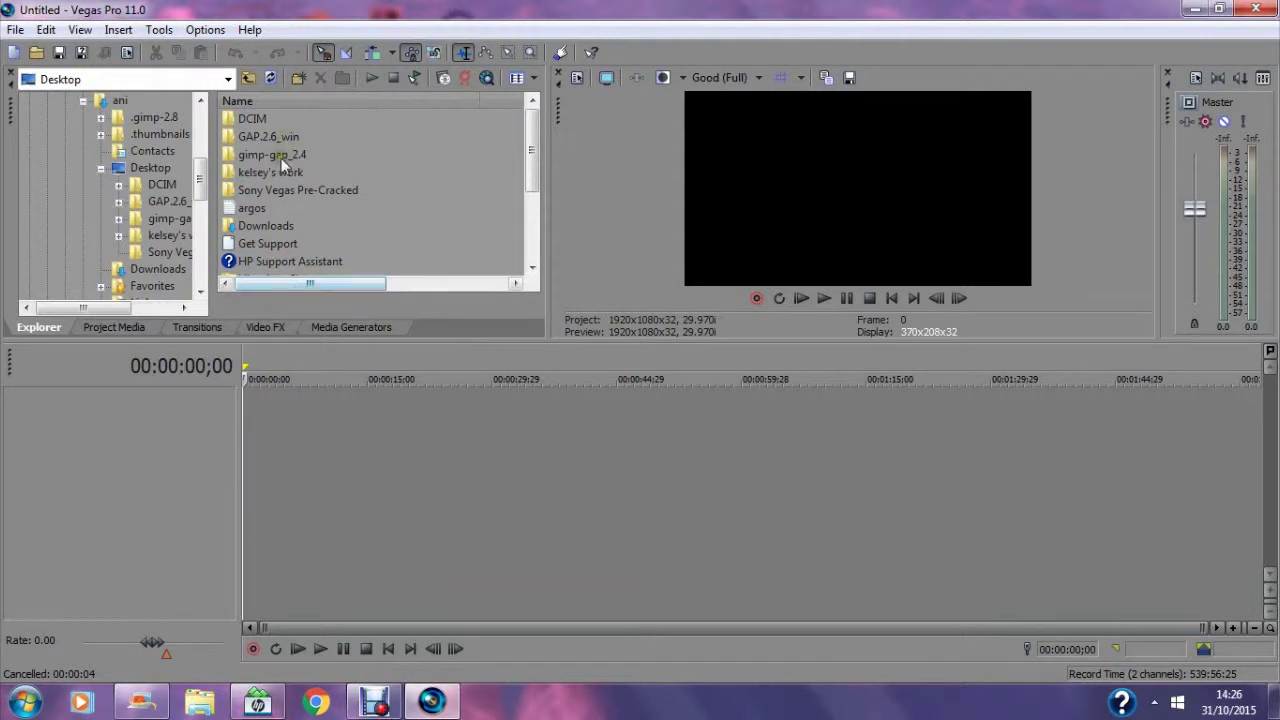
# Add the myhouse2 image from the media folder inside kelsey's work to the timeline.
pyautogui.doubleClick(265, 173)
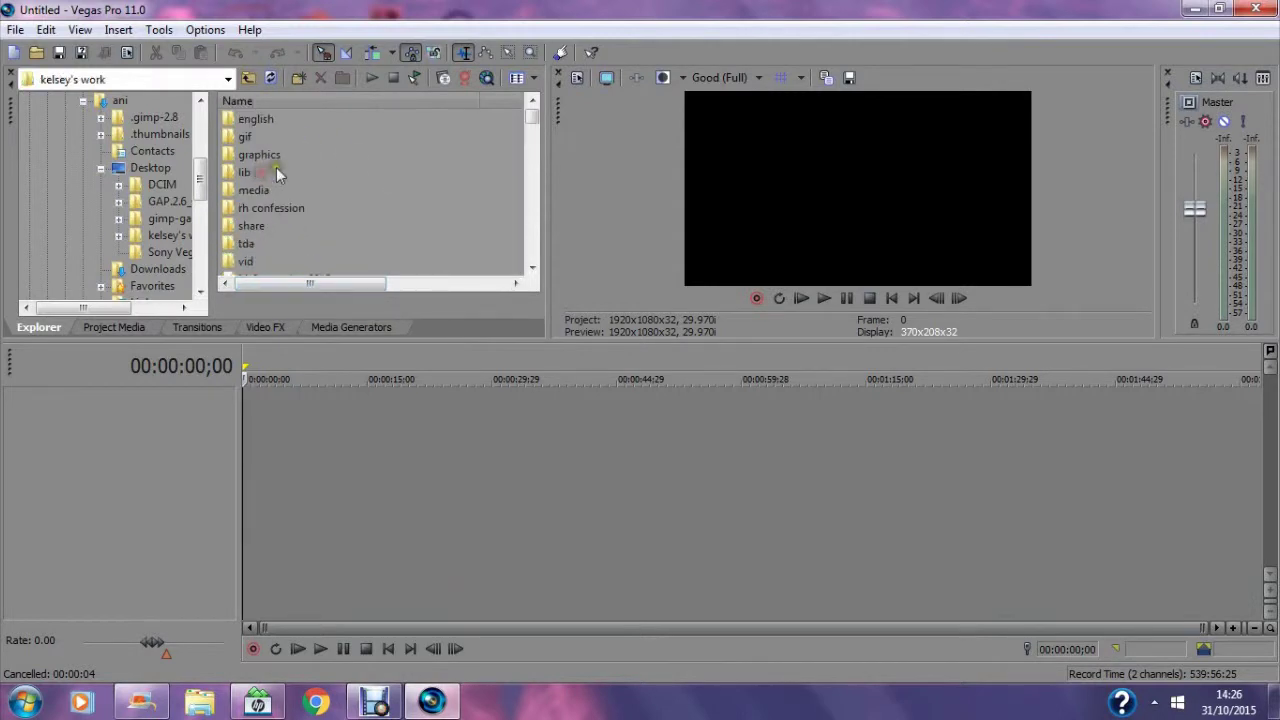
pyautogui.doubleClick(251, 192)
pyautogui.moveTo(250, 155); pyautogui.dragTo(336, 428)
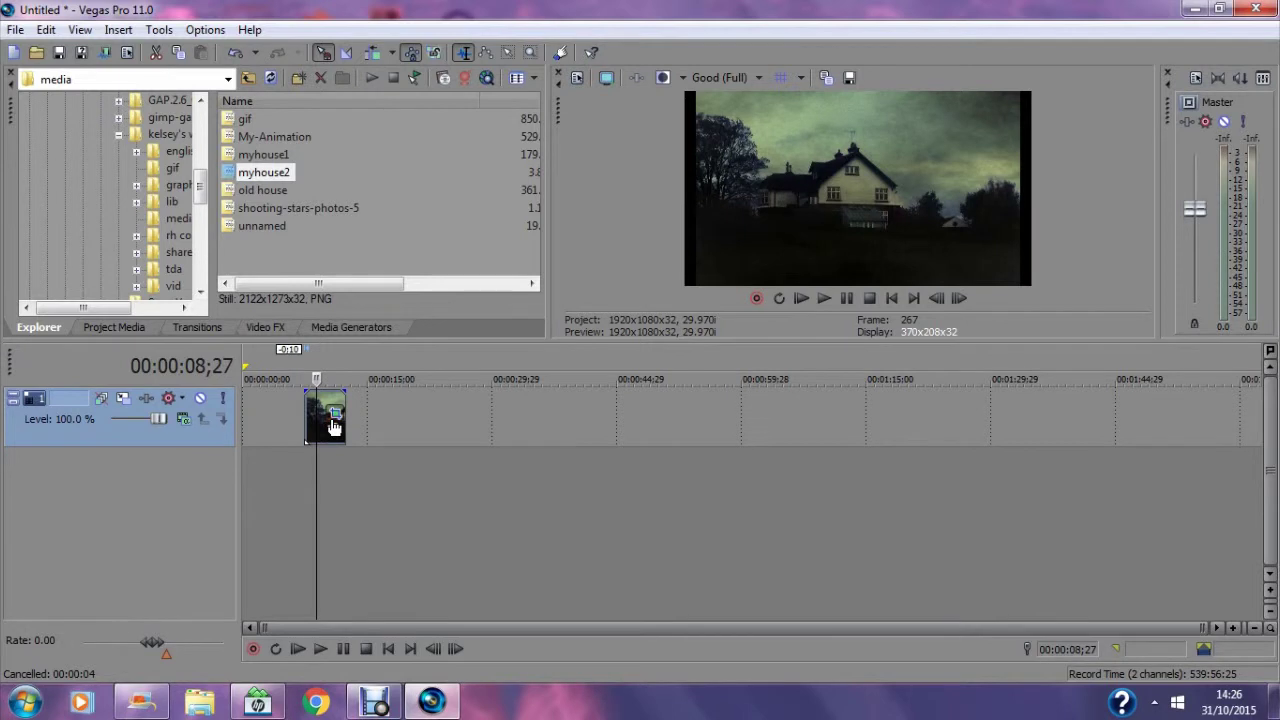
# Set Maintain aspect ratio to No in the house clip's Pan/Crop settings.
pyautogui.click(335, 414)
pyautogui.click(210, 464)
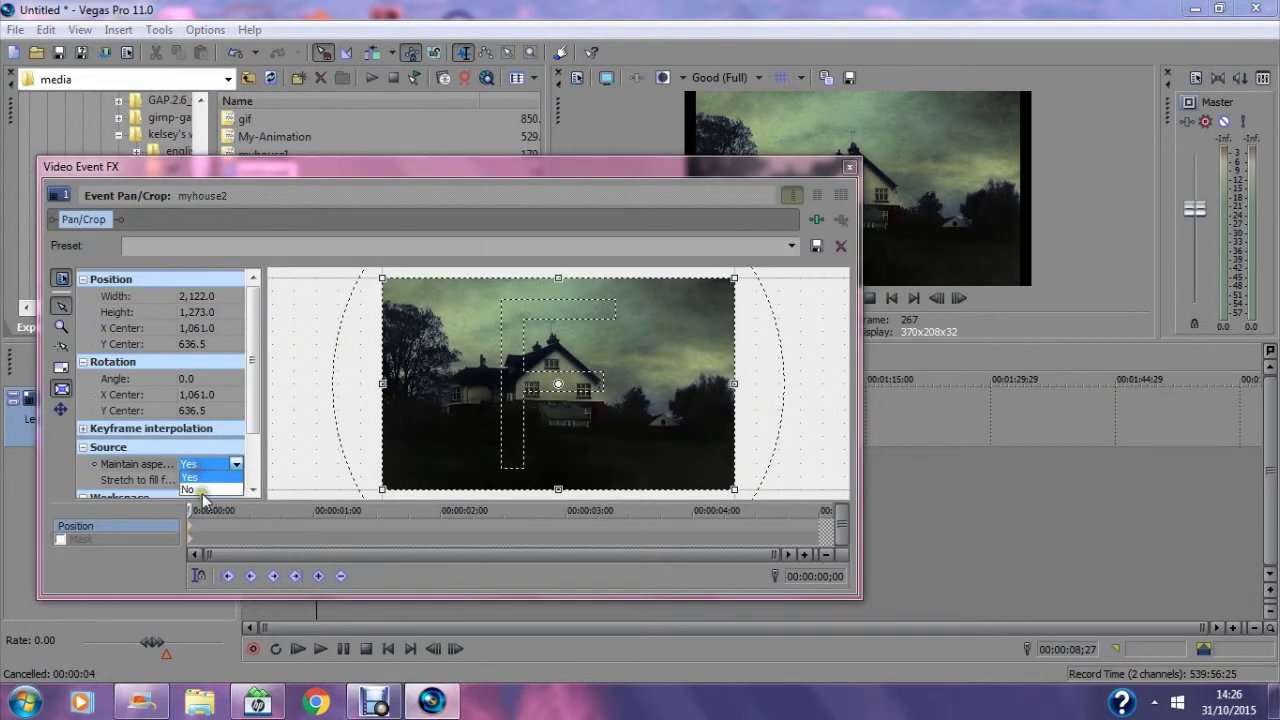
pyautogui.click(192, 489)
pyautogui.click(849, 166)
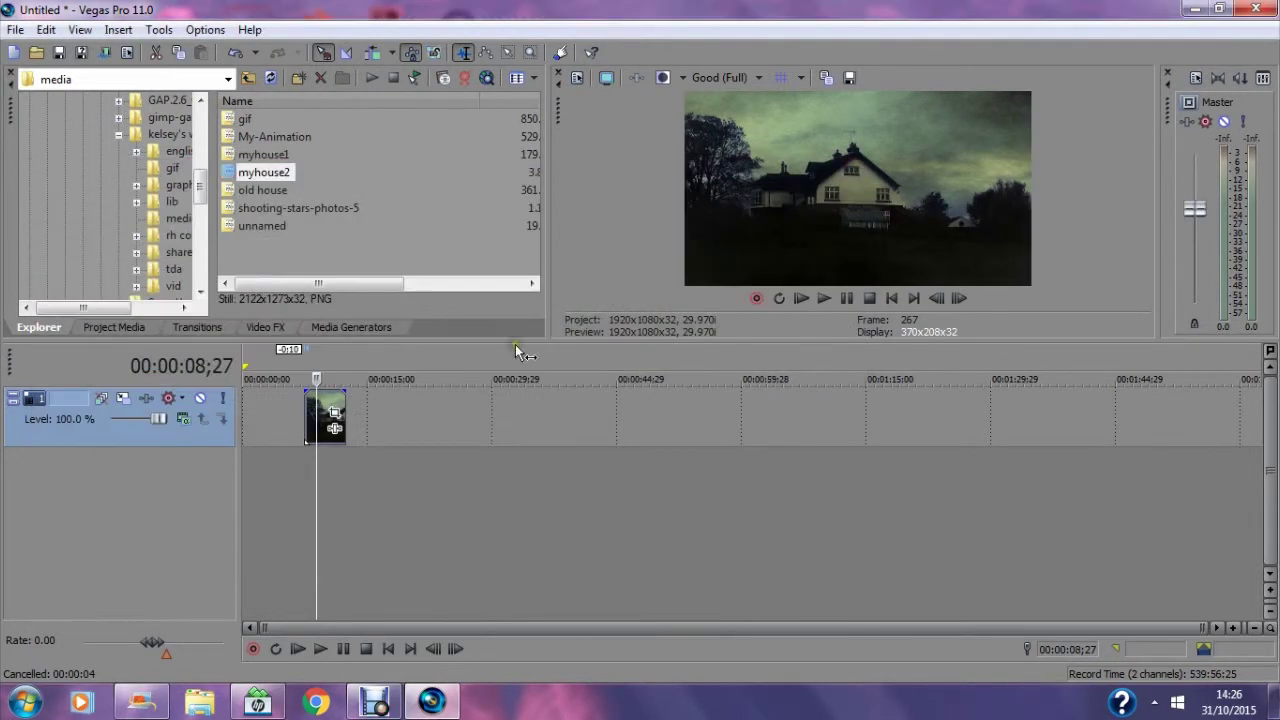
# Extend the house clip to about 58 seconds and move it to the start of the timeline.
pyautogui.moveTo(345, 420); pyautogui.dragTo(782, 422)
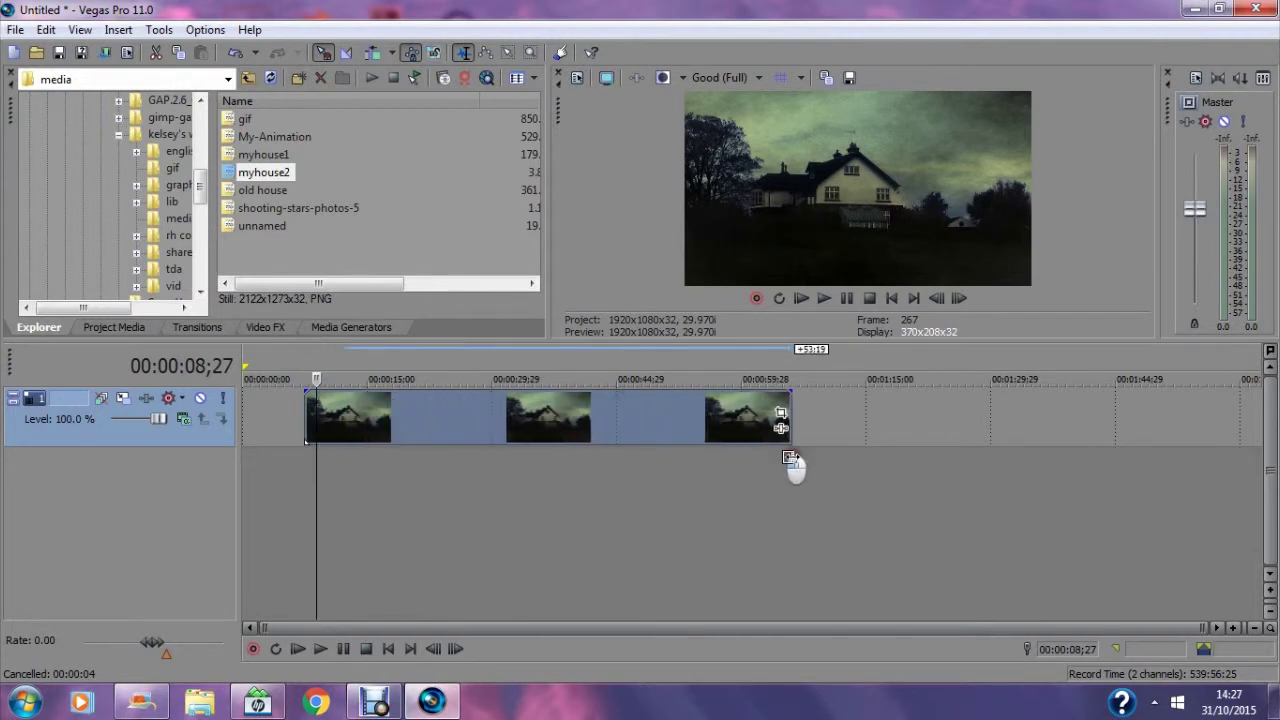
pyautogui.moveTo(570, 446); pyautogui.dragTo(377, 443)
pyautogui.click(351, 418)
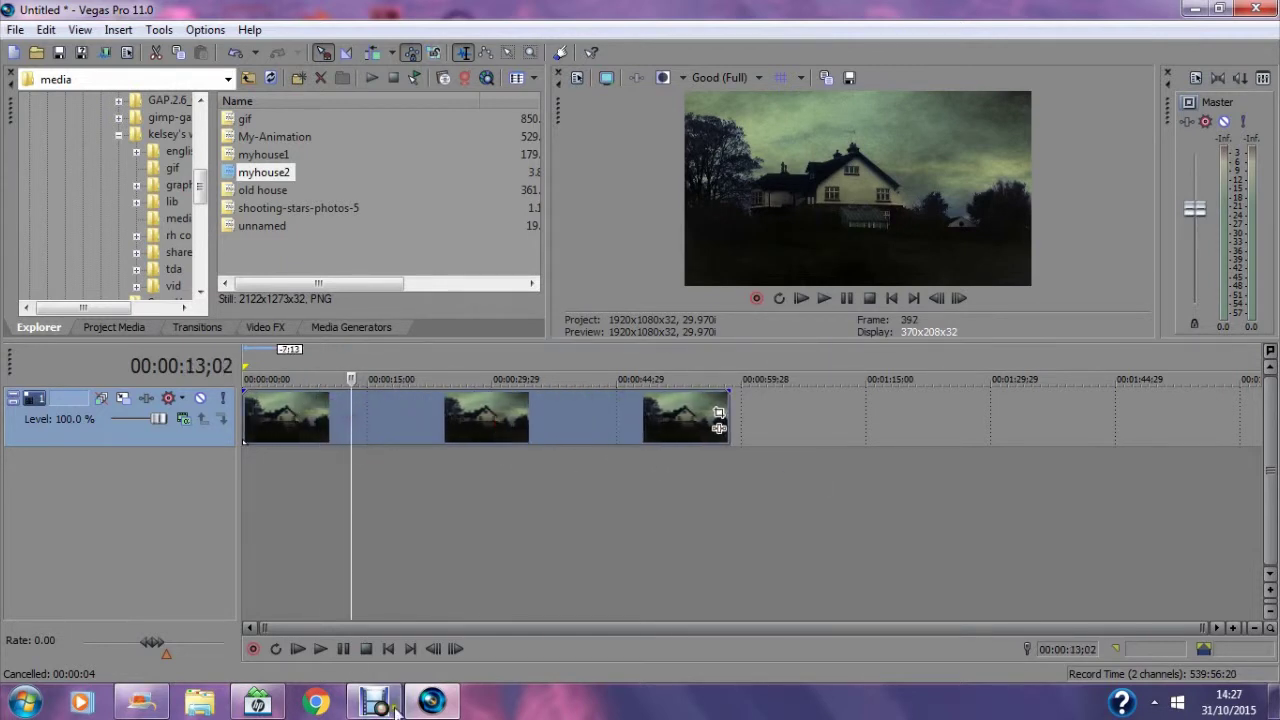
# Add the Noise Texture generator's Lightning preset on its own track and place that track above the house track.
pyautogui.click(272, 600)
pyautogui.click(371, 327)
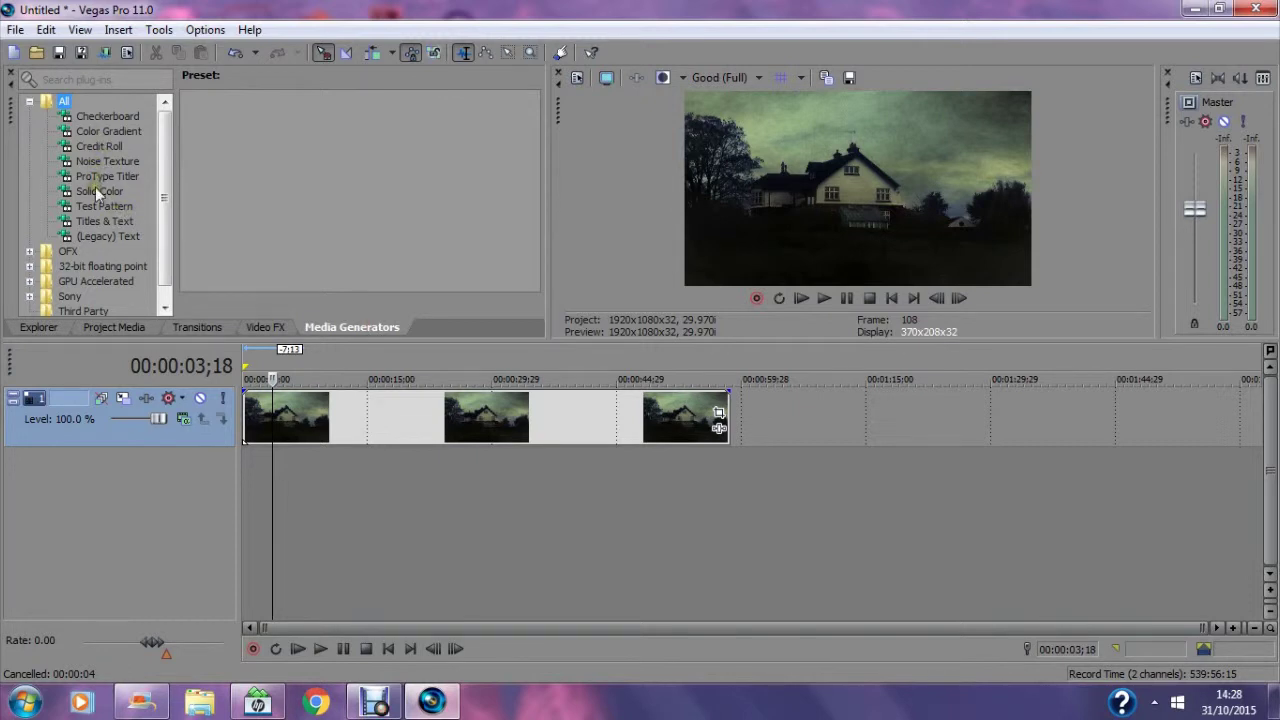
pyautogui.click(107, 161)
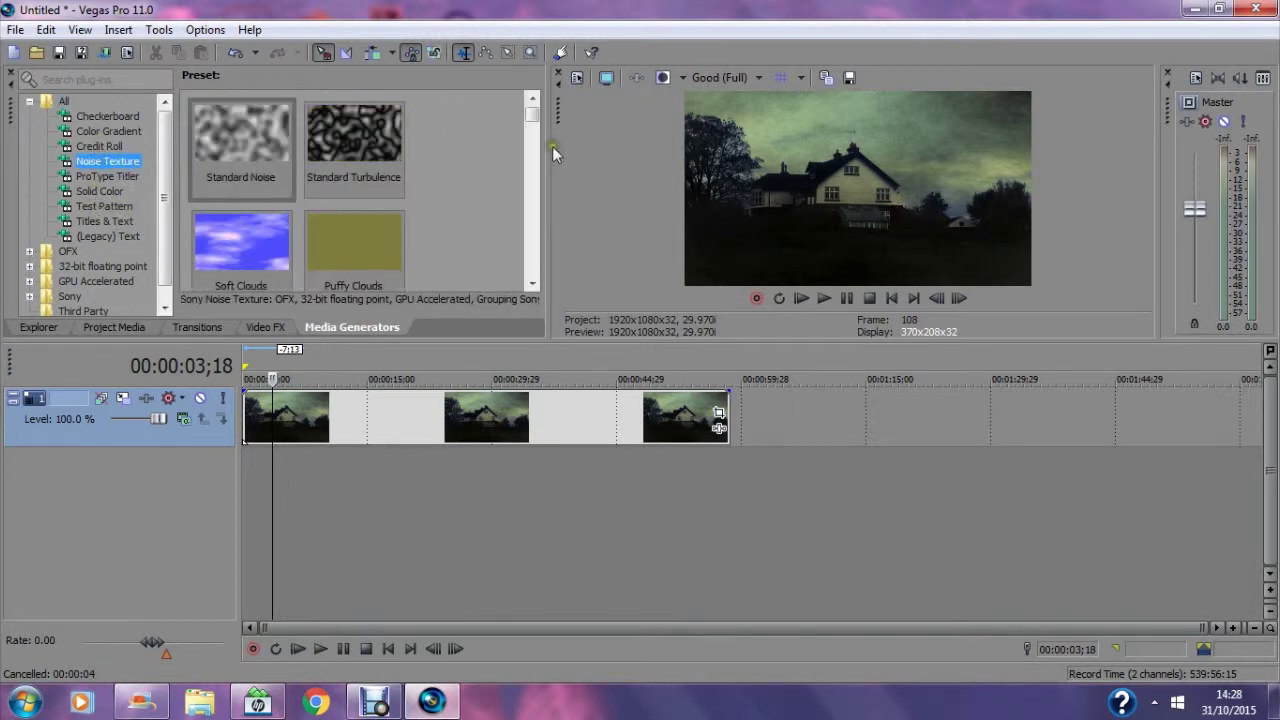
pyautogui.moveTo(533, 114)
pyautogui.mouseDown()
pyautogui.moveTo(535, 277)
pyautogui.moveTo(535, 256)
pyautogui.mouseUp()
pyautogui.moveTo(229, 140); pyautogui.dragTo(338, 518)
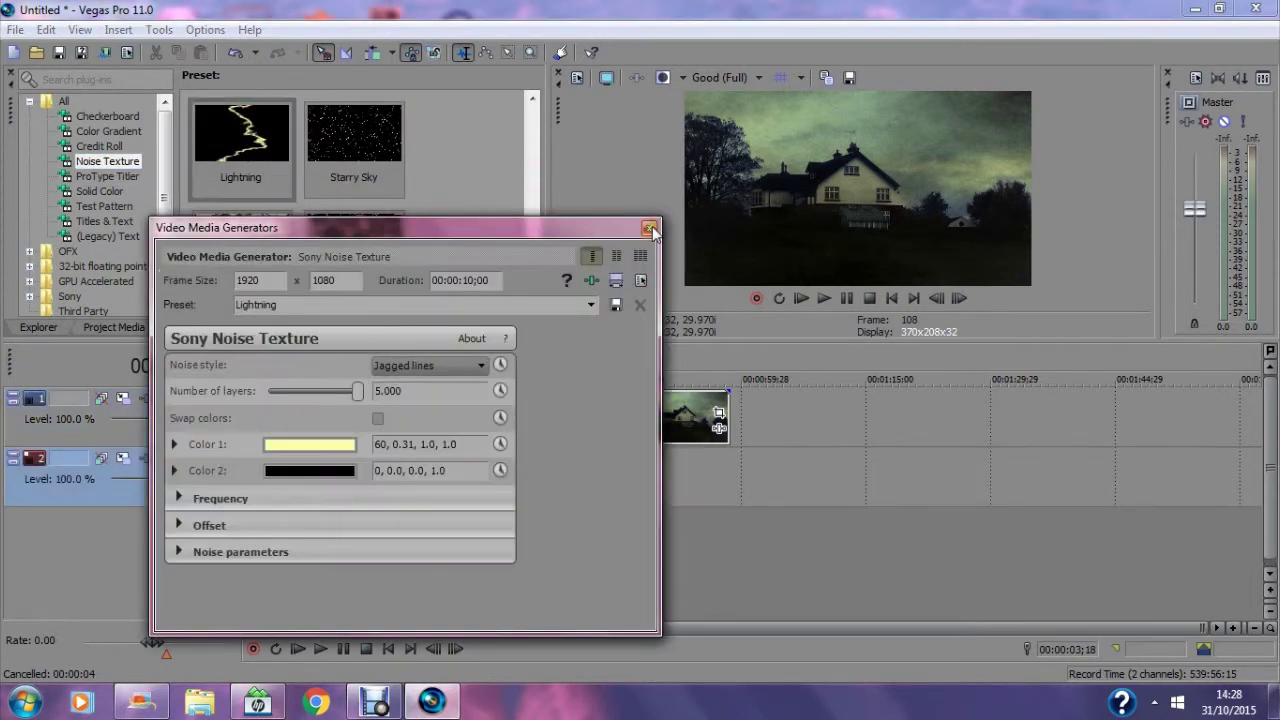
pyautogui.click(649, 227)
pyautogui.moveTo(210, 495); pyautogui.dragTo(215, 400)
# Change Color 1 of the lightning texture to pure white, keeping the number of layers at 5.
pyautogui.click(385, 415)
pyautogui.click(401, 405)
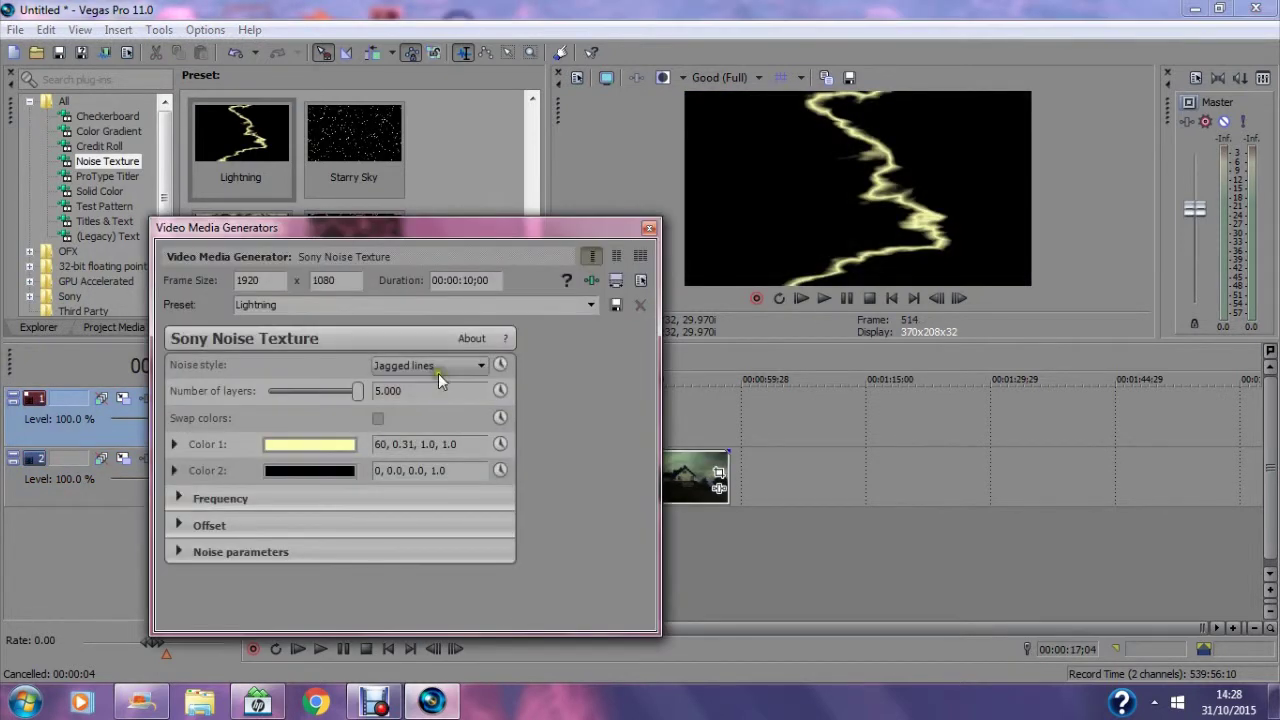
pyautogui.click(326, 445)
pyautogui.click(191, 504)
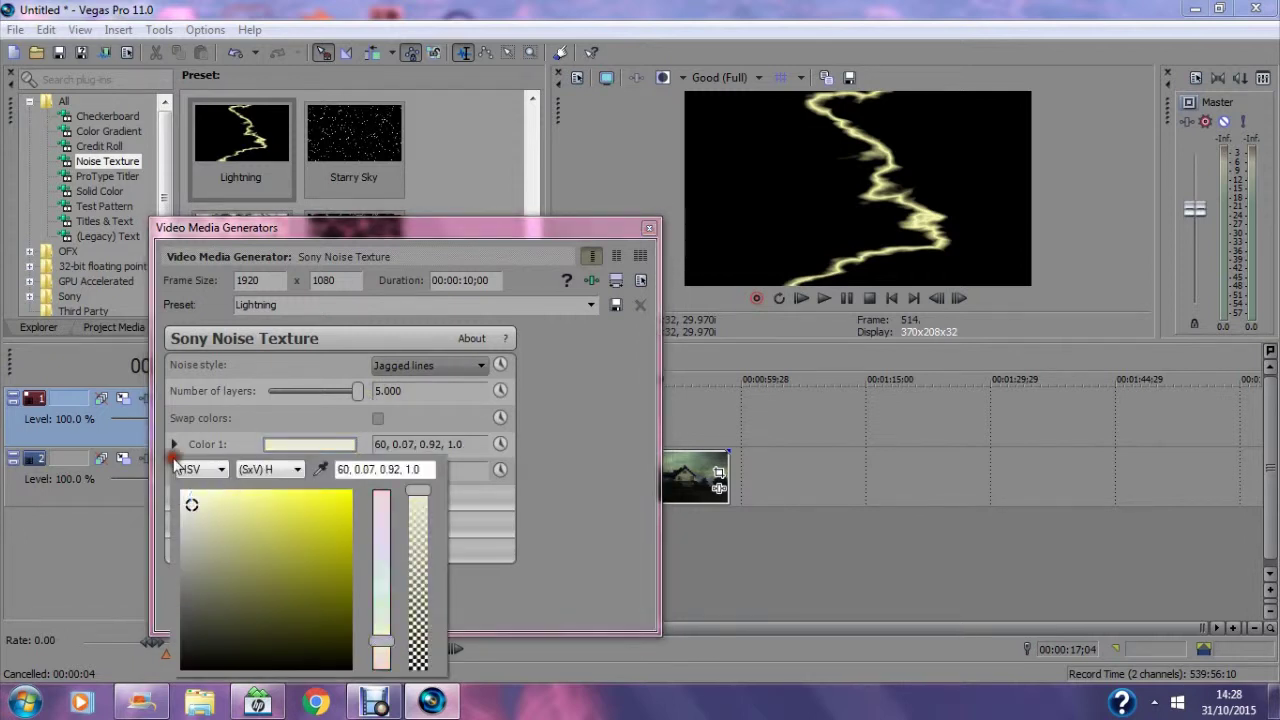
pyautogui.click(188, 493)
pyautogui.moveTo(187, 492); pyautogui.dragTo(177, 486)
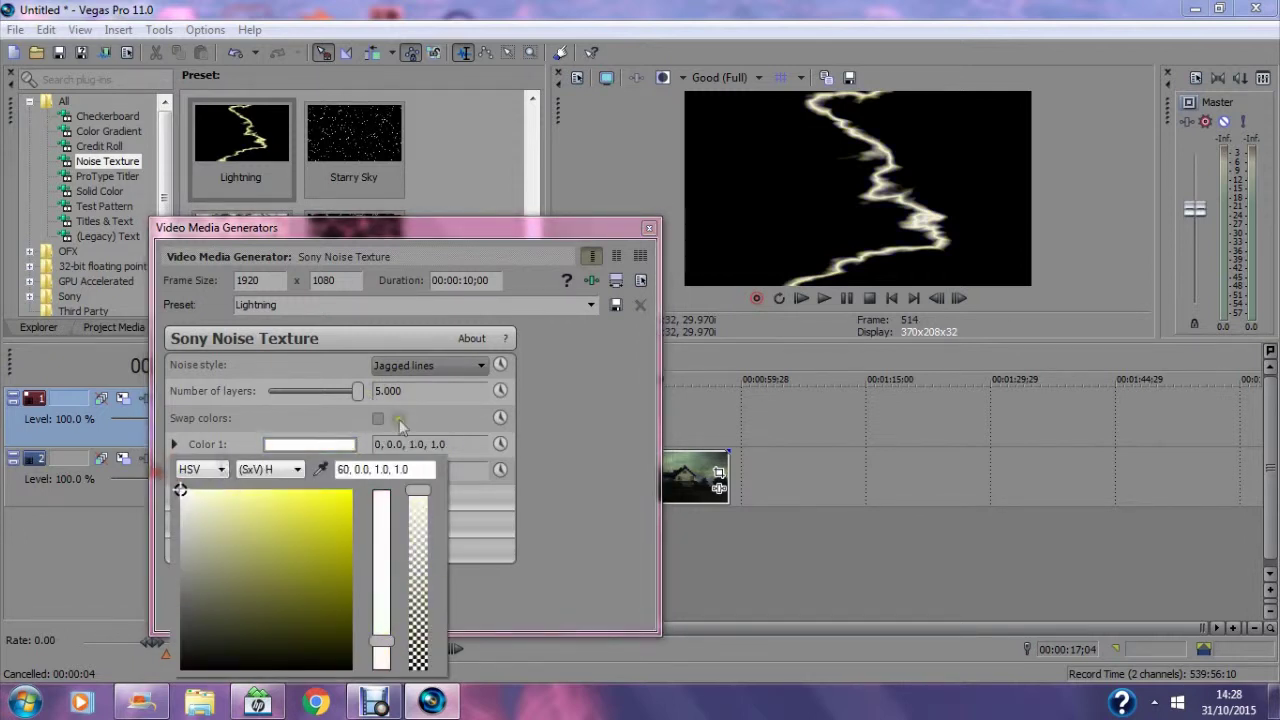
pyautogui.click(582, 395)
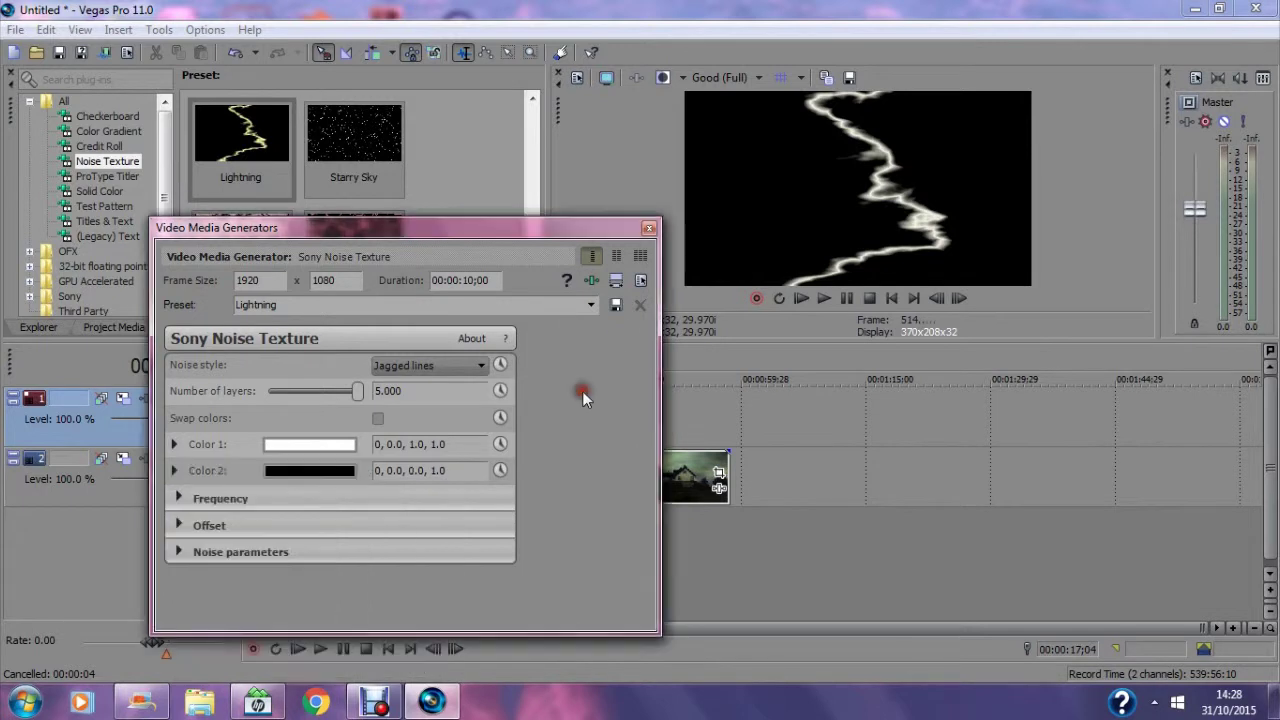
pyautogui.moveTo(354, 396); pyautogui.dragTo(456, 398)
pyautogui.click(651, 231)
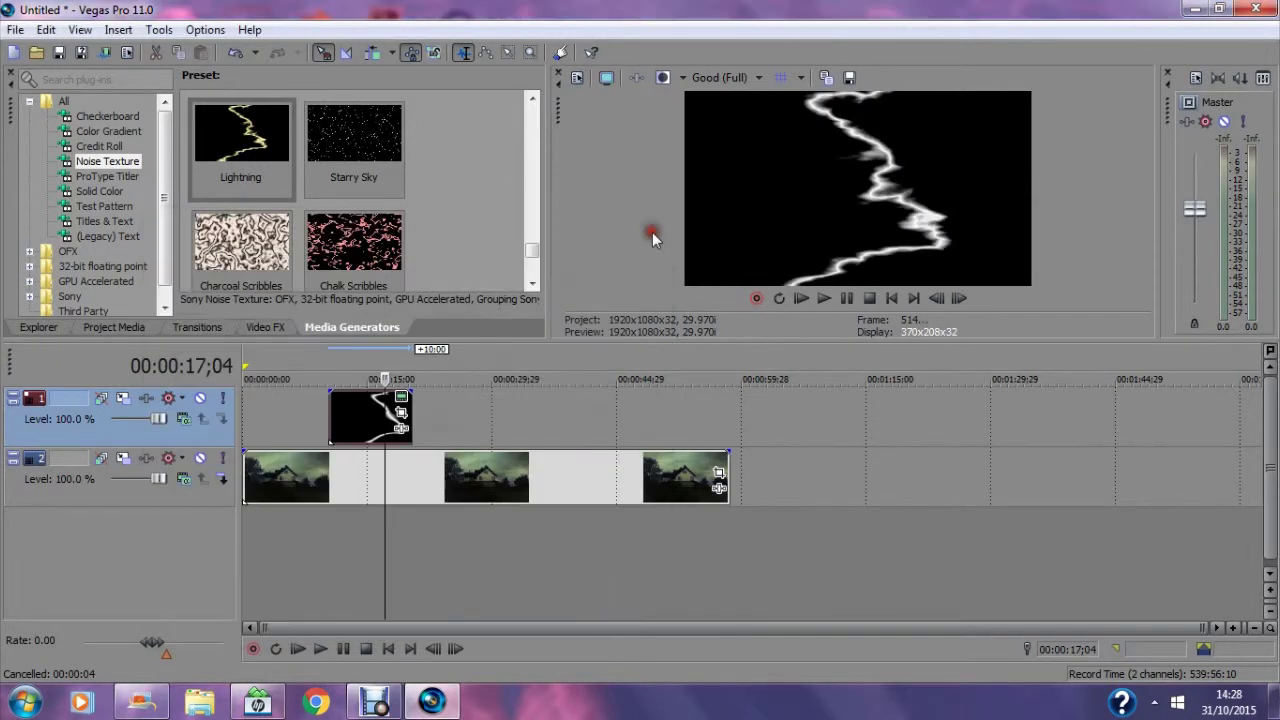
# Set the lightning track's compositing mode to Lighten and shift its clip about 2 seconds later.
pyautogui.click(184, 418)
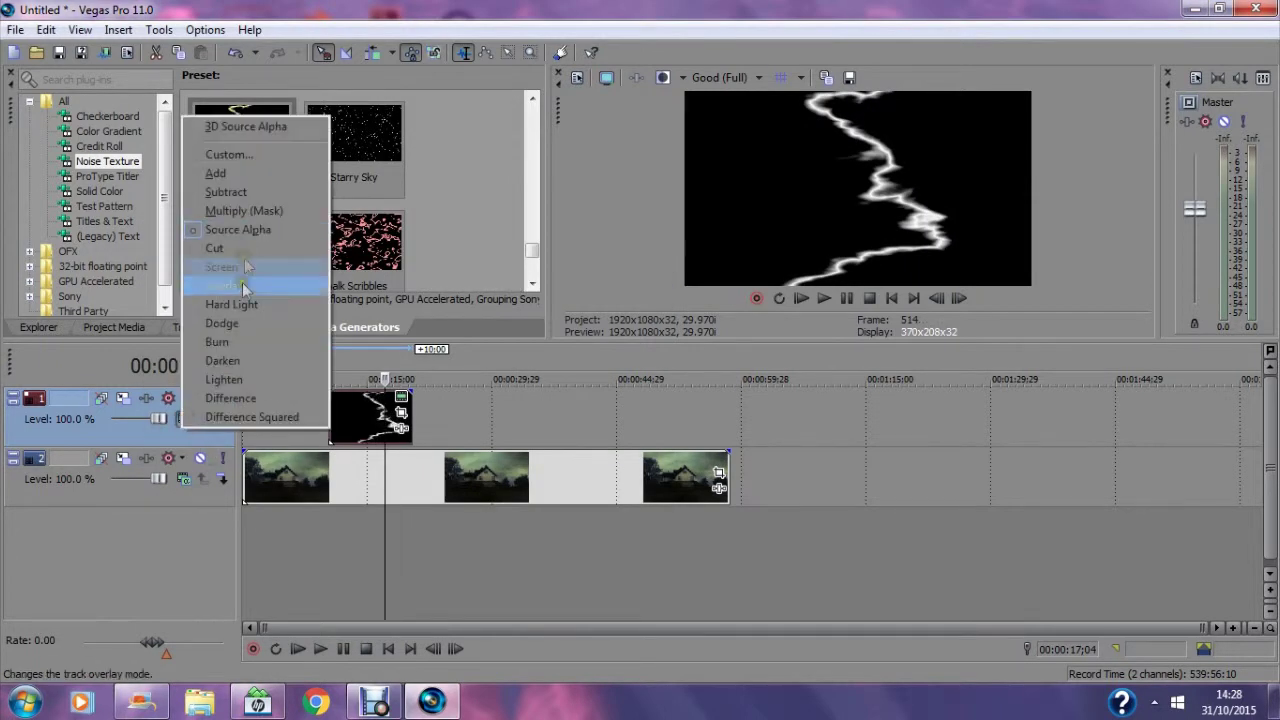
pyautogui.click(238, 379)
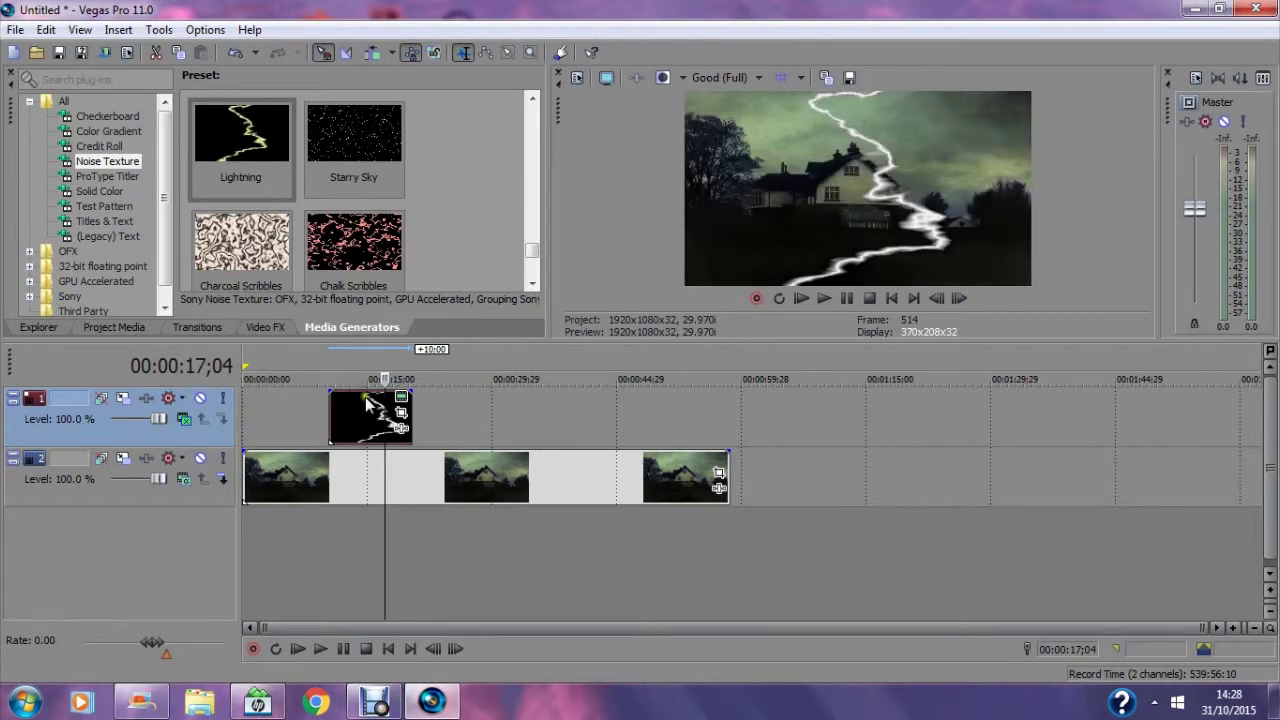
pyautogui.moveTo(402, 413); pyautogui.dragTo(421, 413)
# Apply the TV Simulator effect with the Reset to None preset to the lightning clip.
pyautogui.click(266, 328)
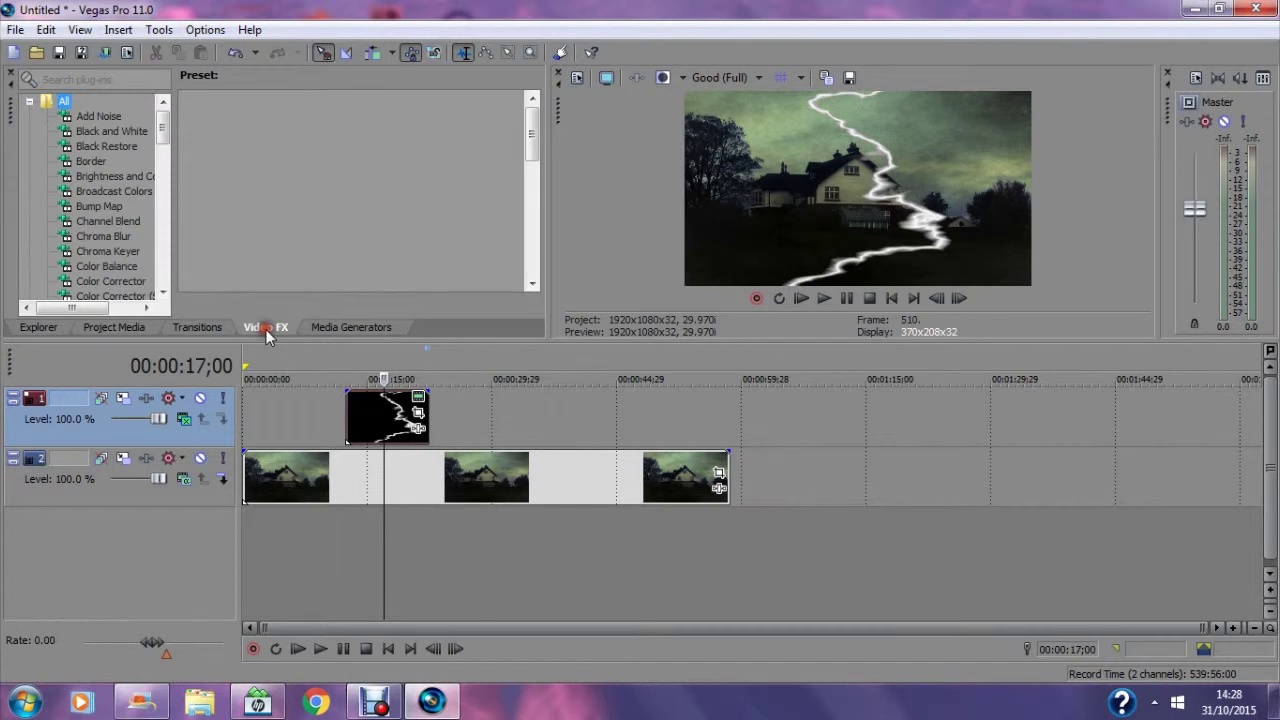
pyautogui.scroll(-20, 128, 176)
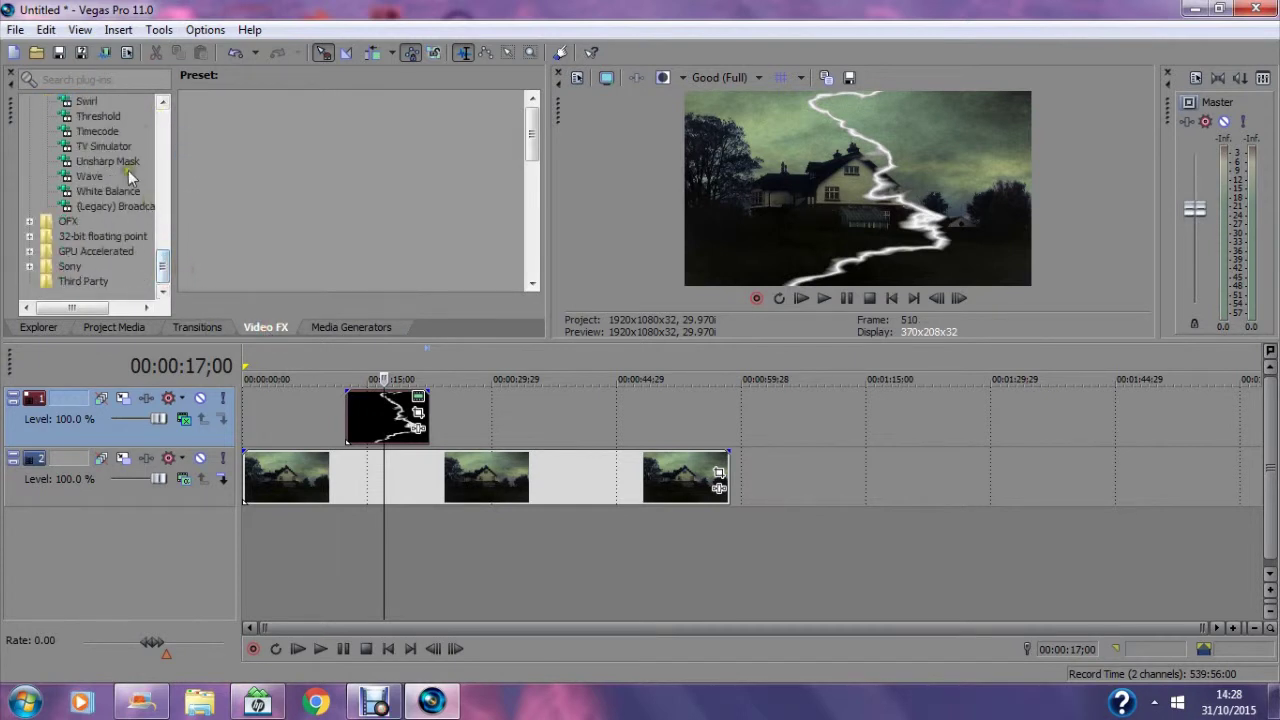
pyautogui.click(103, 146)
pyautogui.moveTo(464, 150); pyautogui.dragTo(375, 412)
pyautogui.moveTo(735, 162); pyautogui.dragTo(703, 225)
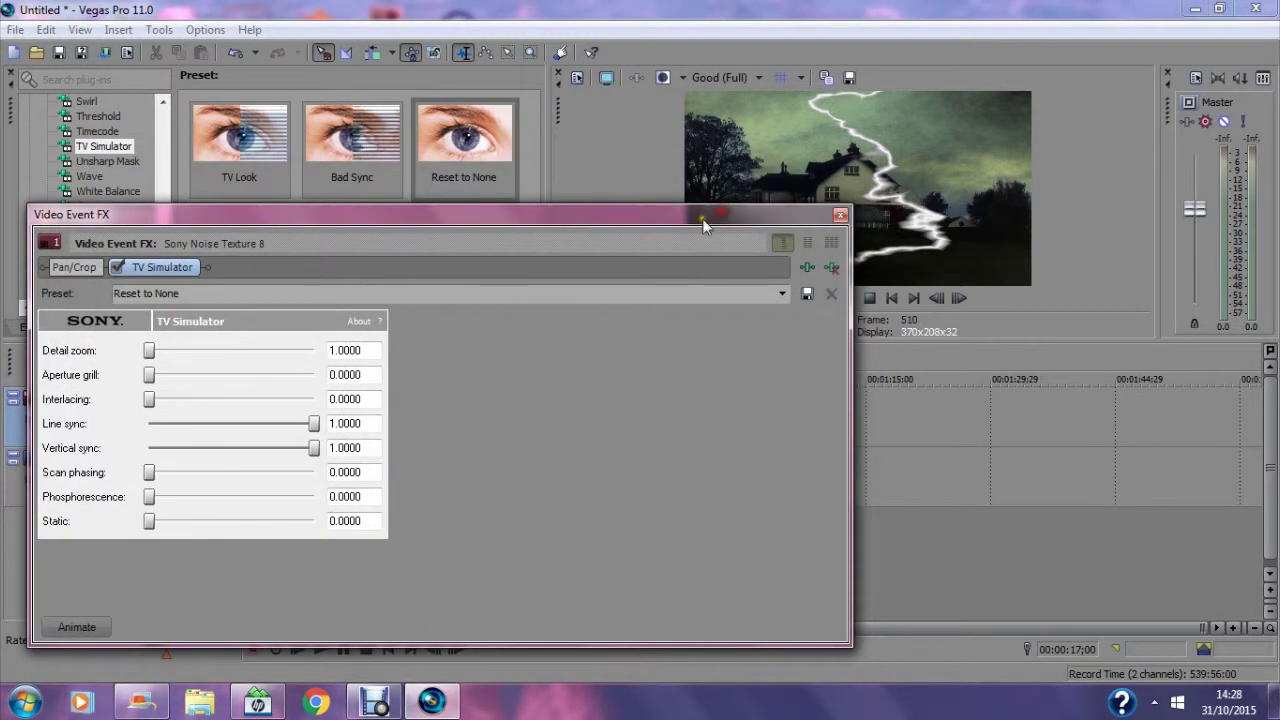
# Enable animation for TV Simulator and set Line sync to 0.8460 at the first keyframe.
pyautogui.click(77, 627)
pyautogui.moveTo(580, 214); pyautogui.dragTo(607, 230)
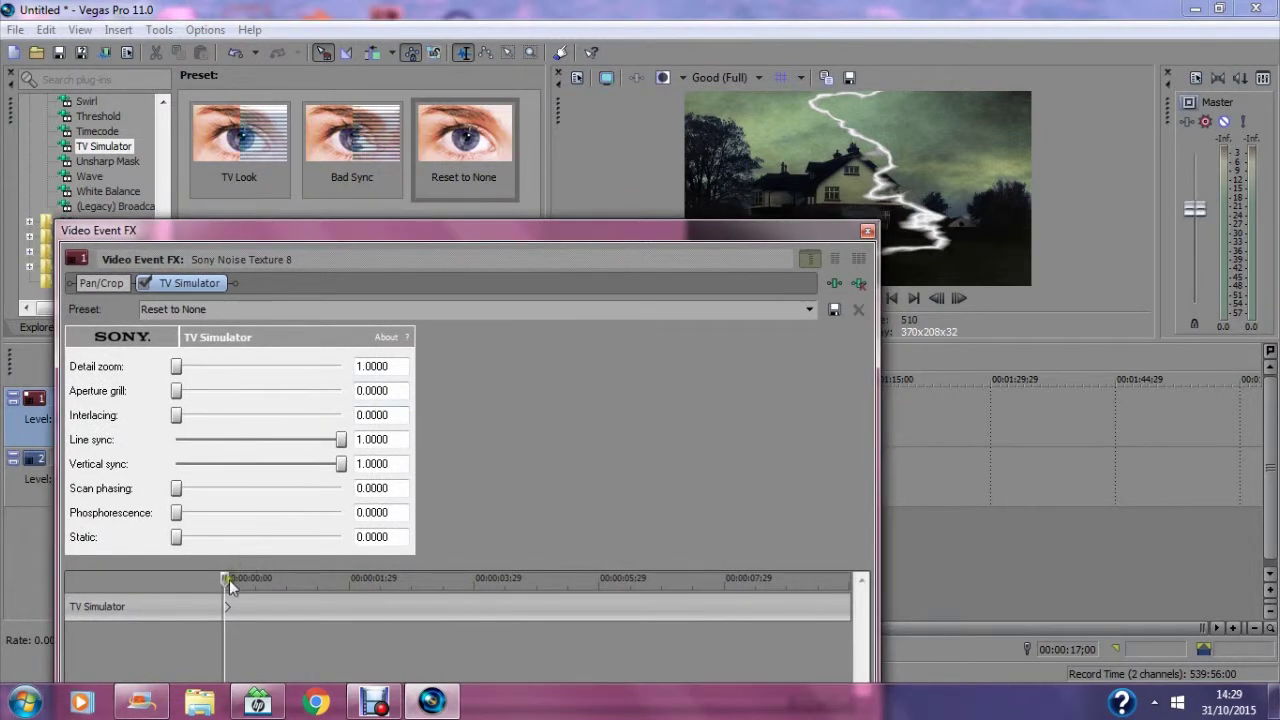
pyautogui.moveTo(225, 585)
pyautogui.mouseDown()
pyautogui.moveTo(237, 579)
pyautogui.moveTo(228, 585)
pyautogui.mouseUp()
pyautogui.moveTo(341, 440); pyautogui.dragTo(322, 445)
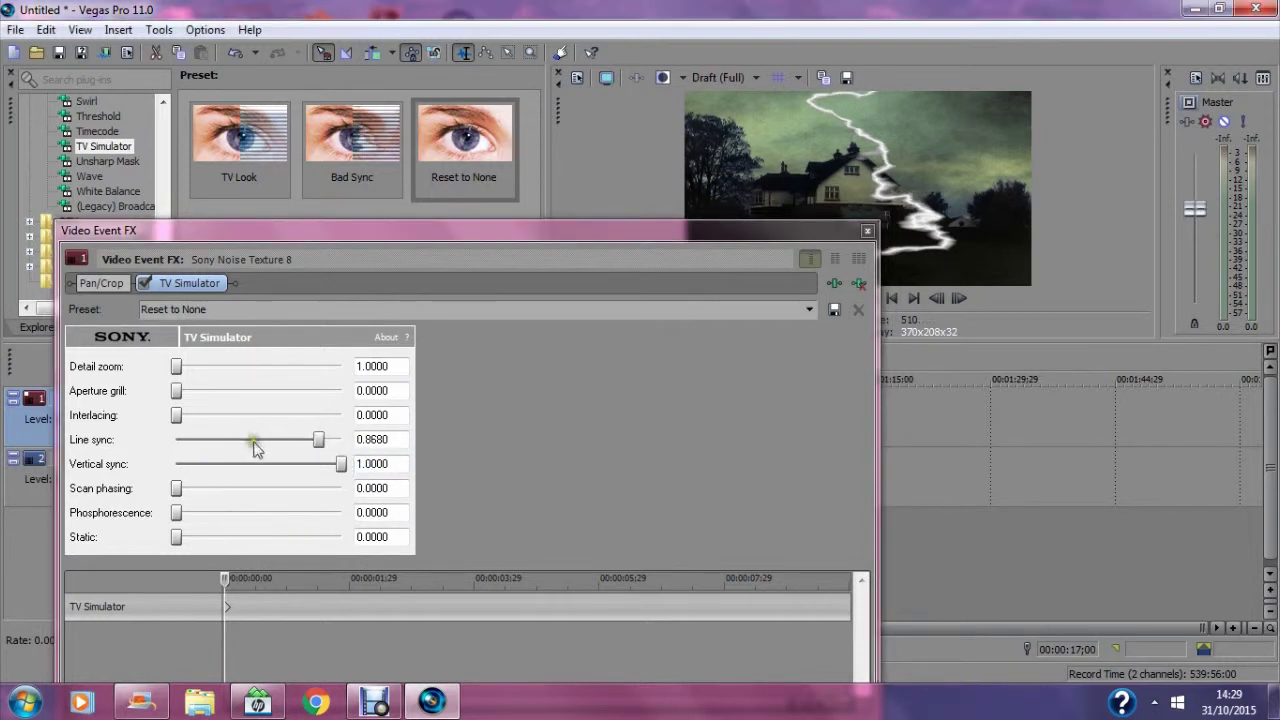
pyautogui.moveTo(318, 447)
pyautogui.mouseDown()
pyautogui.moveTo(298, 460)
pyautogui.moveTo(314, 455)
pyautogui.mouseUp()
# Add three closely spaced keyframes, with Line sync at 0.6120, slightly lower, and 0.7940.
pyautogui.moveTo(225, 578)
pyautogui.mouseDown()
pyautogui.moveTo(249, 583)
pyautogui.moveTo(209, 578)
pyautogui.moveTo(226, 588)
pyautogui.mouseUp()
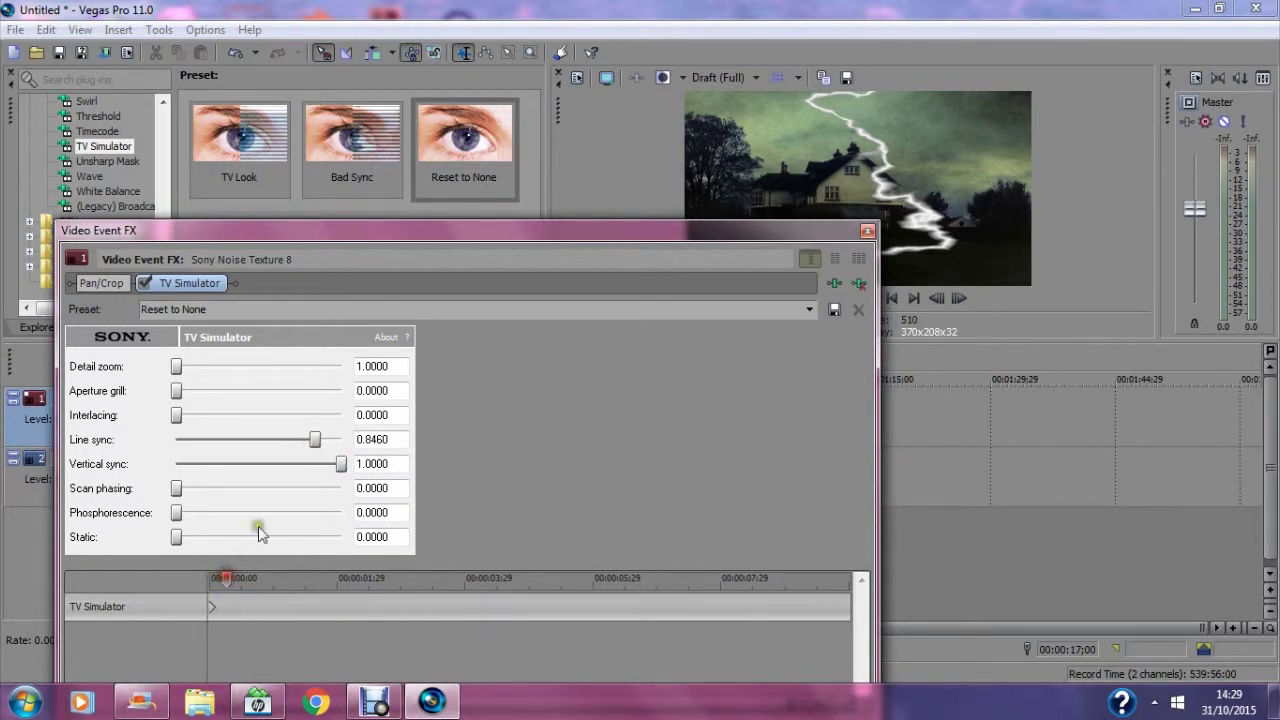
pyautogui.moveTo(318, 444); pyautogui.dragTo(277, 440)
pyautogui.moveTo(225, 589); pyautogui.dragTo(244, 588)
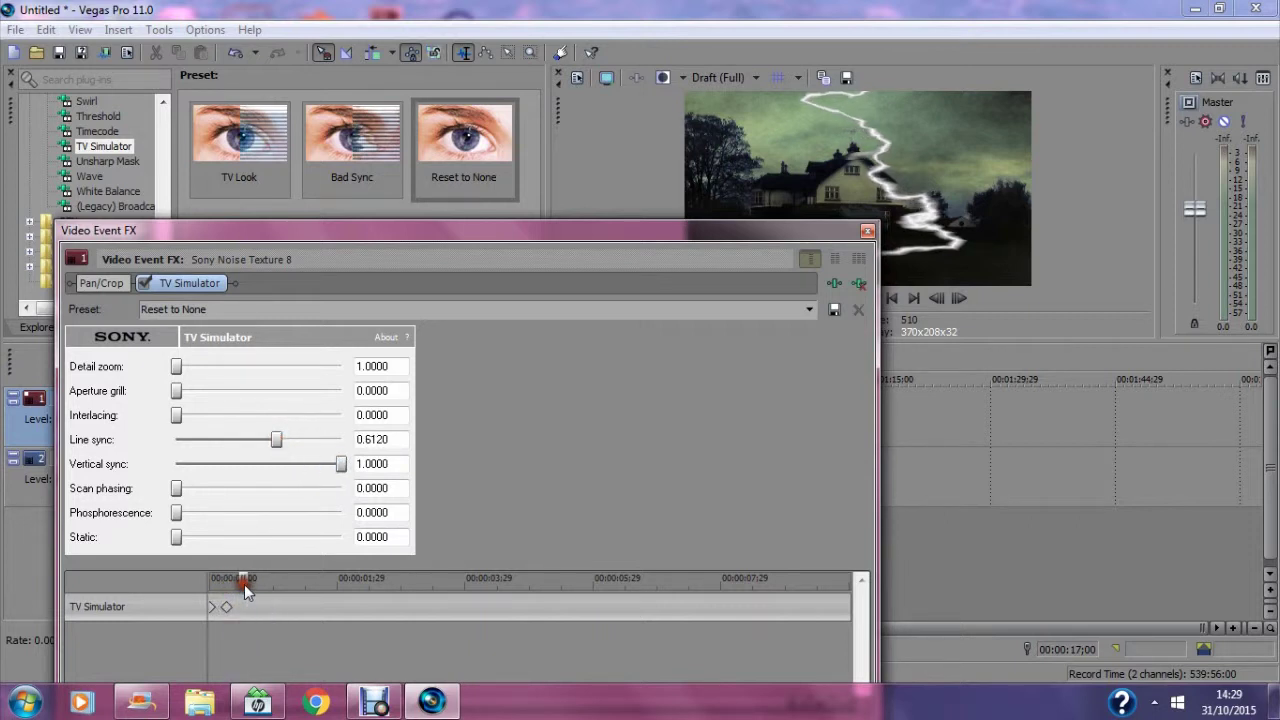
pyautogui.moveTo(277, 441)
pyautogui.mouseDown()
pyautogui.moveTo(309, 441)
pyautogui.moveTo(259, 440)
pyautogui.mouseUp()
pyautogui.moveTo(243, 580); pyautogui.dragTo(260, 579)
pyautogui.moveTo(259, 441); pyautogui.dragTo(306, 441)
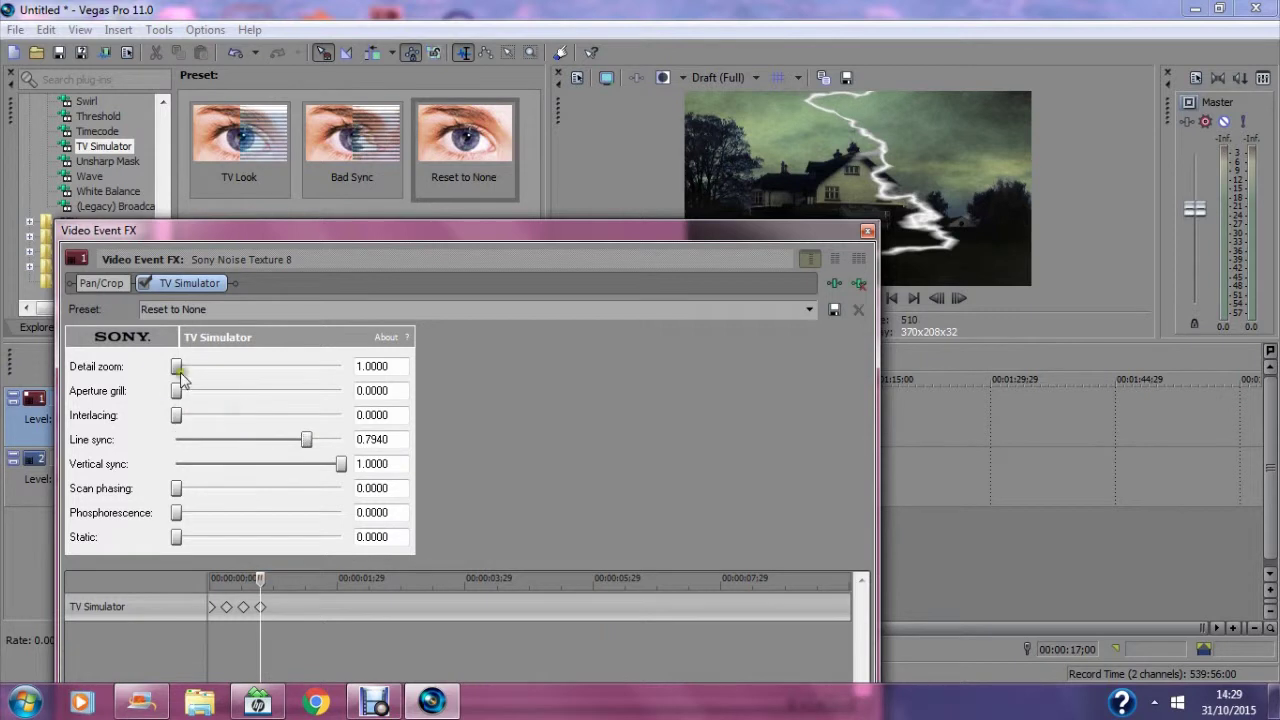
# Set Detail zoom to 1.4600 at the fourth TV Simulator keyframe.
pyautogui.moveTo(177, 390); pyautogui.dragTo(176, 391)
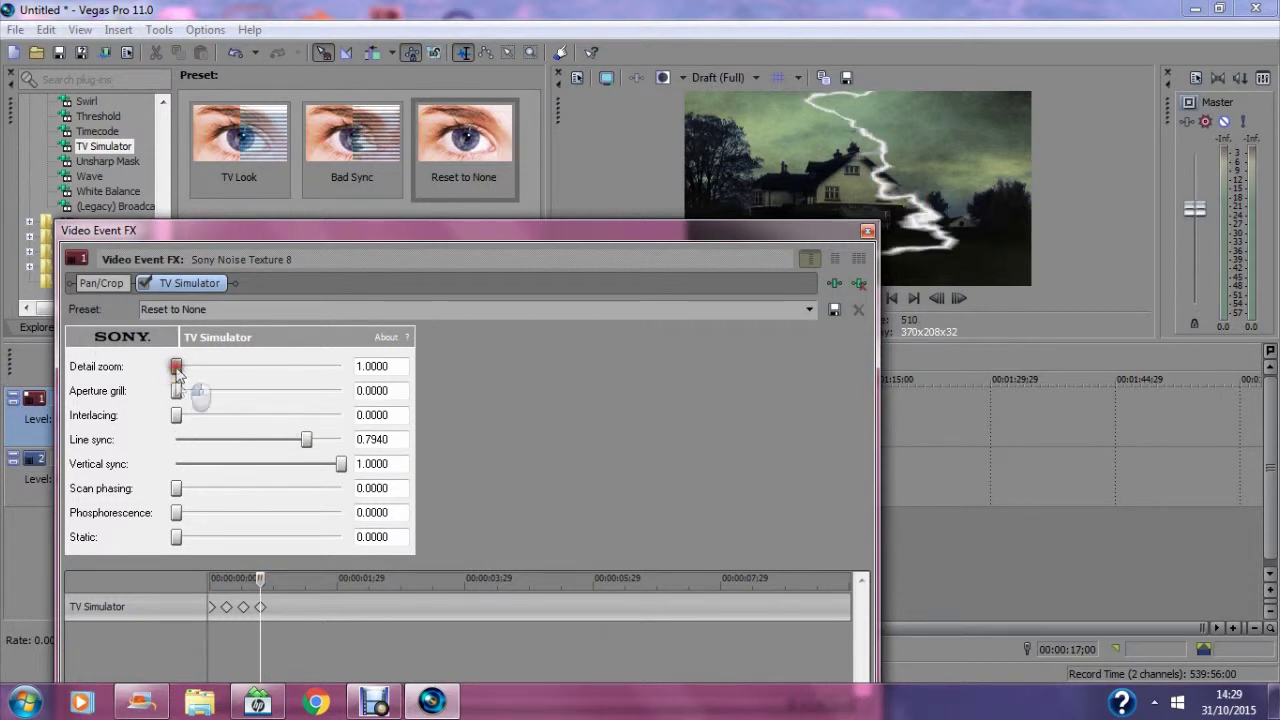
pyautogui.moveTo(176, 368); pyautogui.dragTo(200, 369)
pyautogui.moveTo(255, 585); pyautogui.dragTo(263, 583)
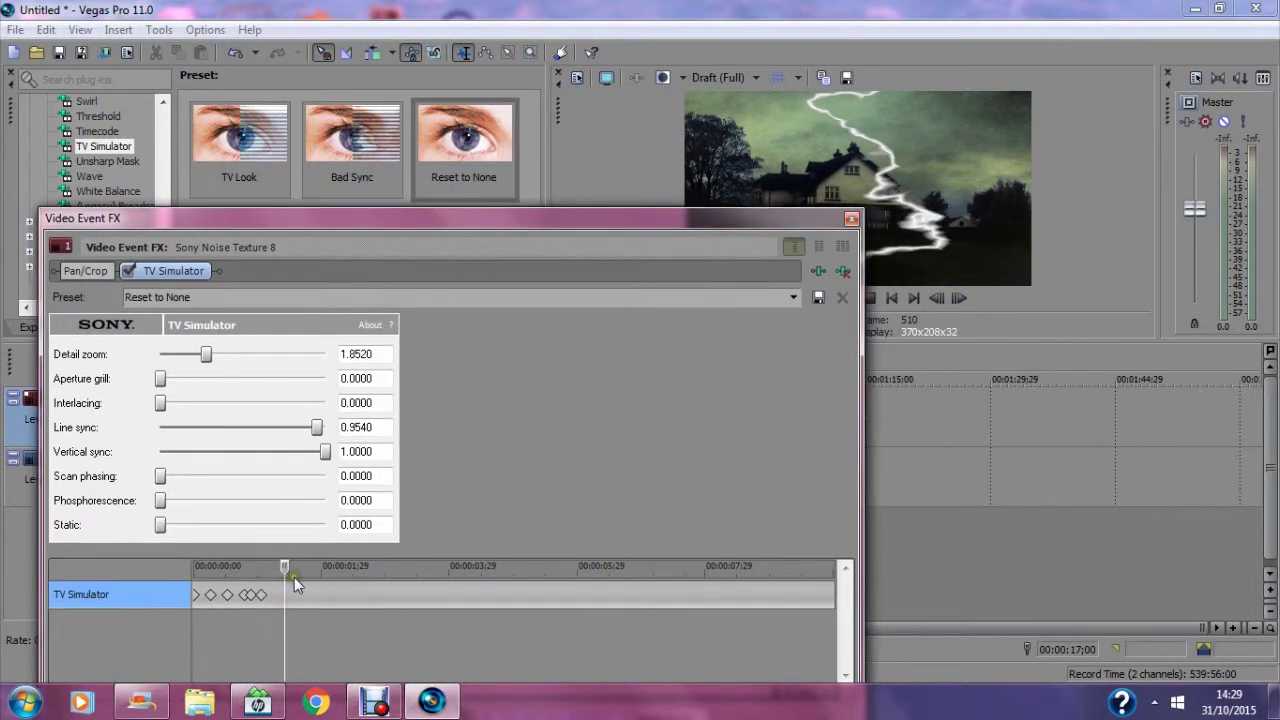
# Spread the last TV Simulator keyframes further along the effect timeline and close the effect settings.
pyautogui.moveTo(285, 595); pyautogui.dragTo(338, 595)
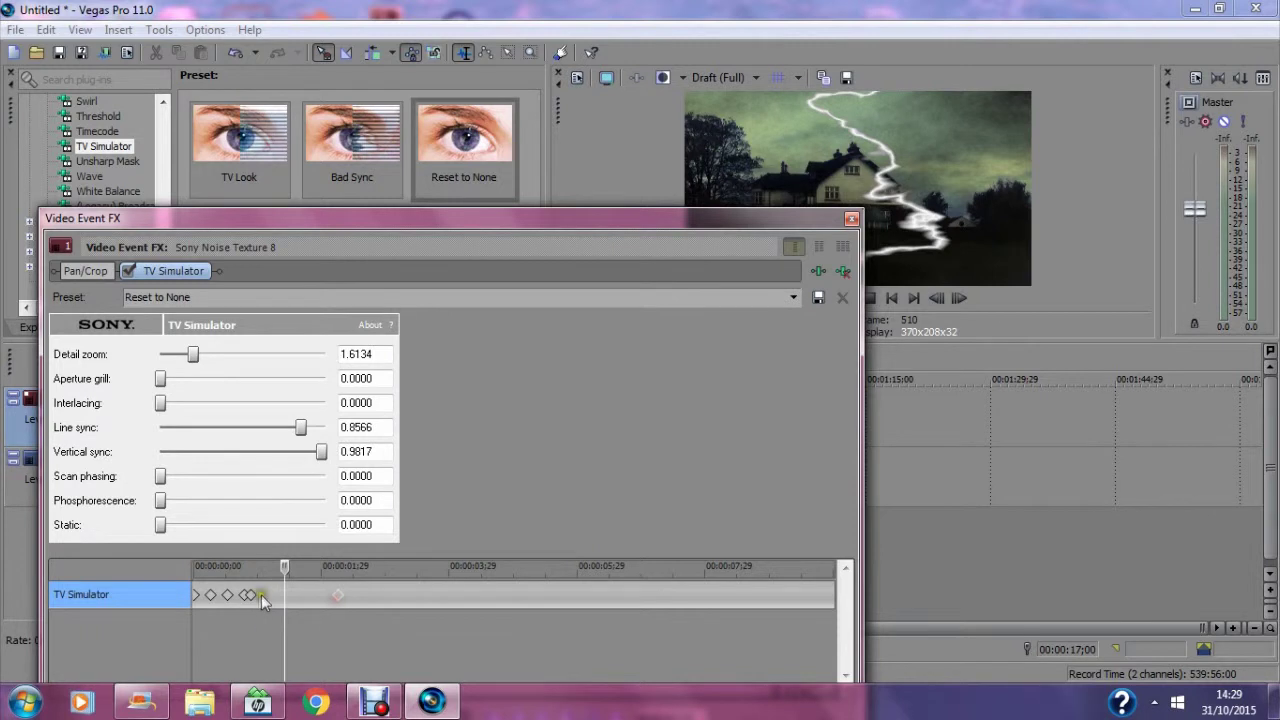
pyautogui.moveTo(253, 595); pyautogui.dragTo(276, 596)
pyautogui.click(244, 595)
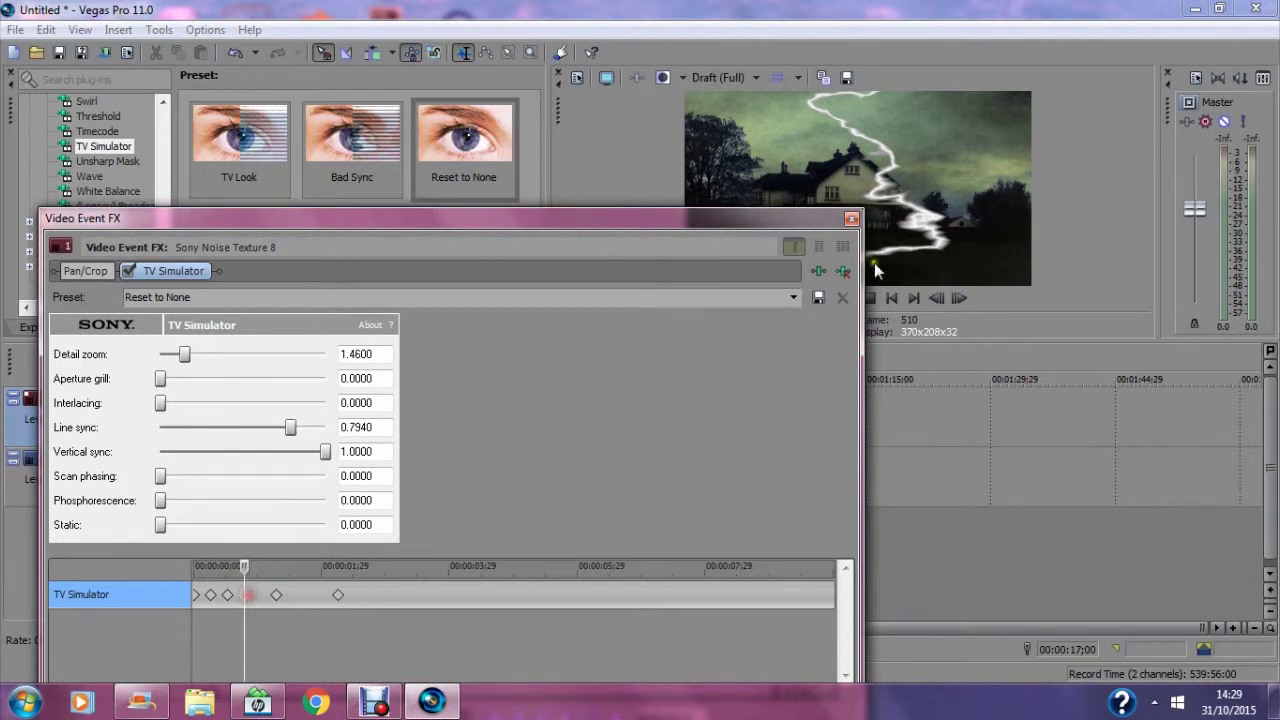
pyautogui.click(851, 218)
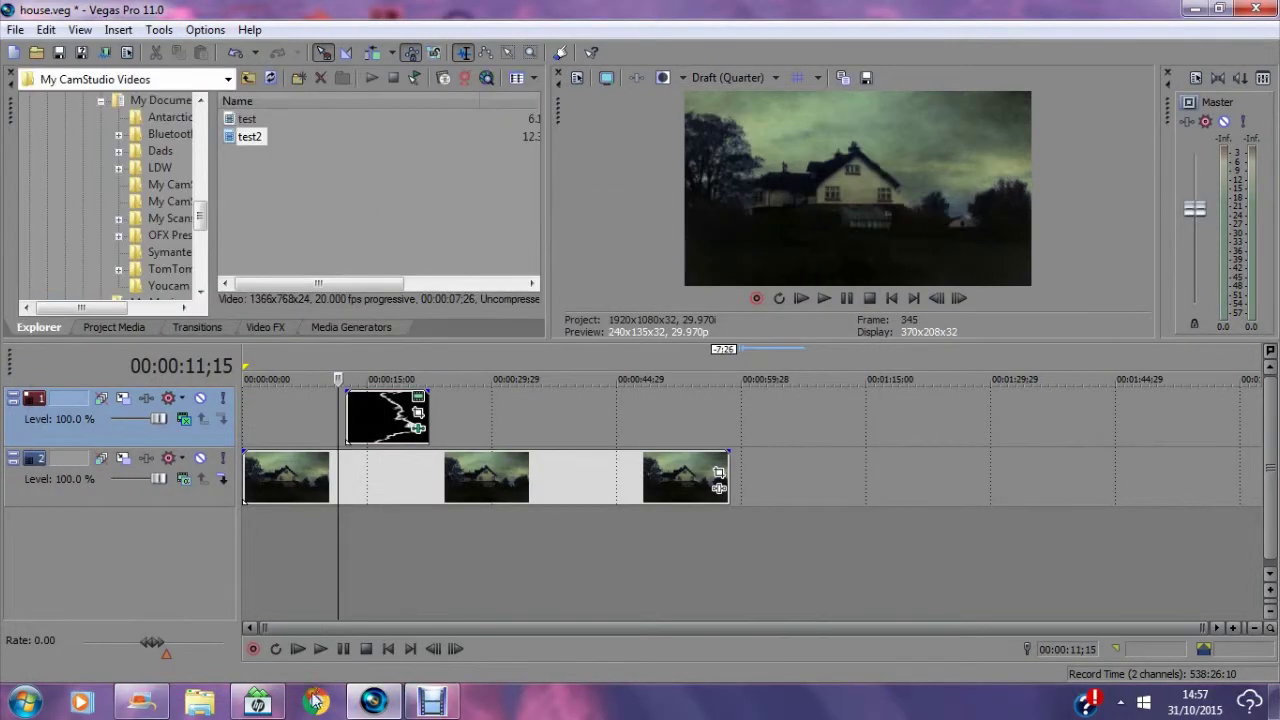
# Preview the lightning, shorten the house clip to about 15 seconds, and move the lightning clip to start at about 2.6 seconds.
pyautogui.click(319, 649)
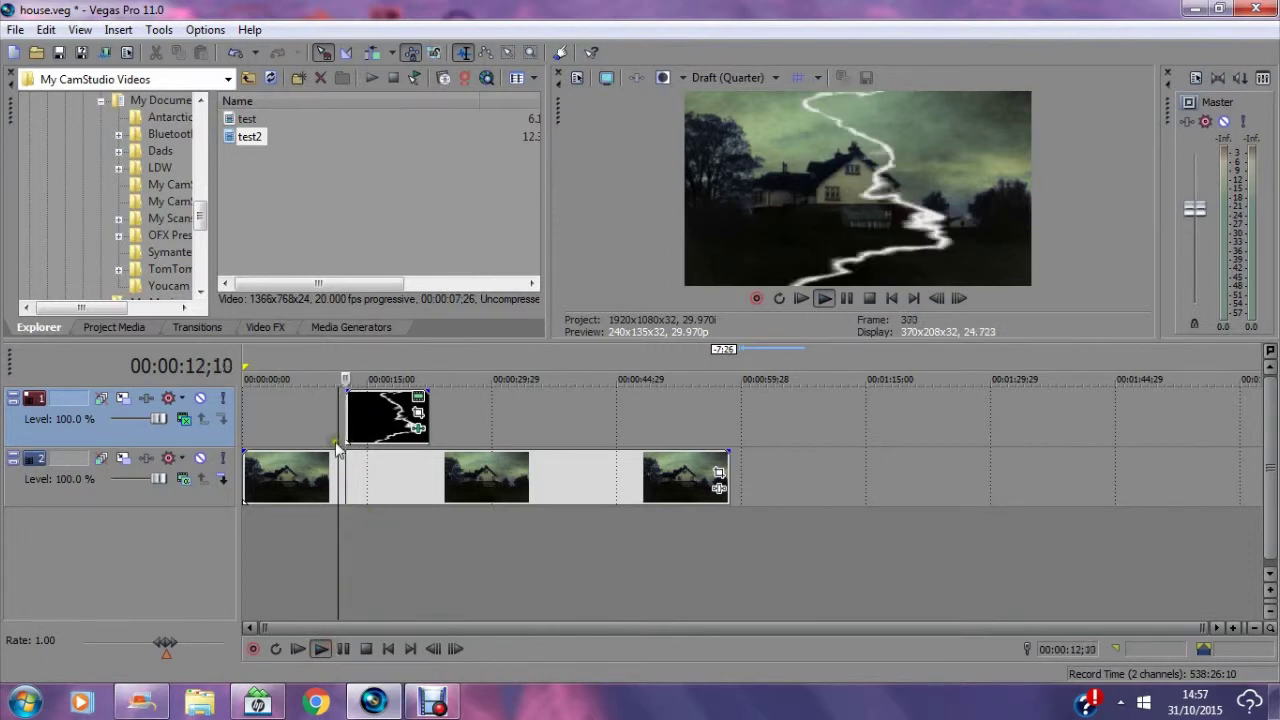
pyautogui.click(390, 487)
pyautogui.moveTo(722, 472); pyautogui.dragTo(360, 480)
pyautogui.moveTo(392, 430); pyautogui.dragTo(295, 430)
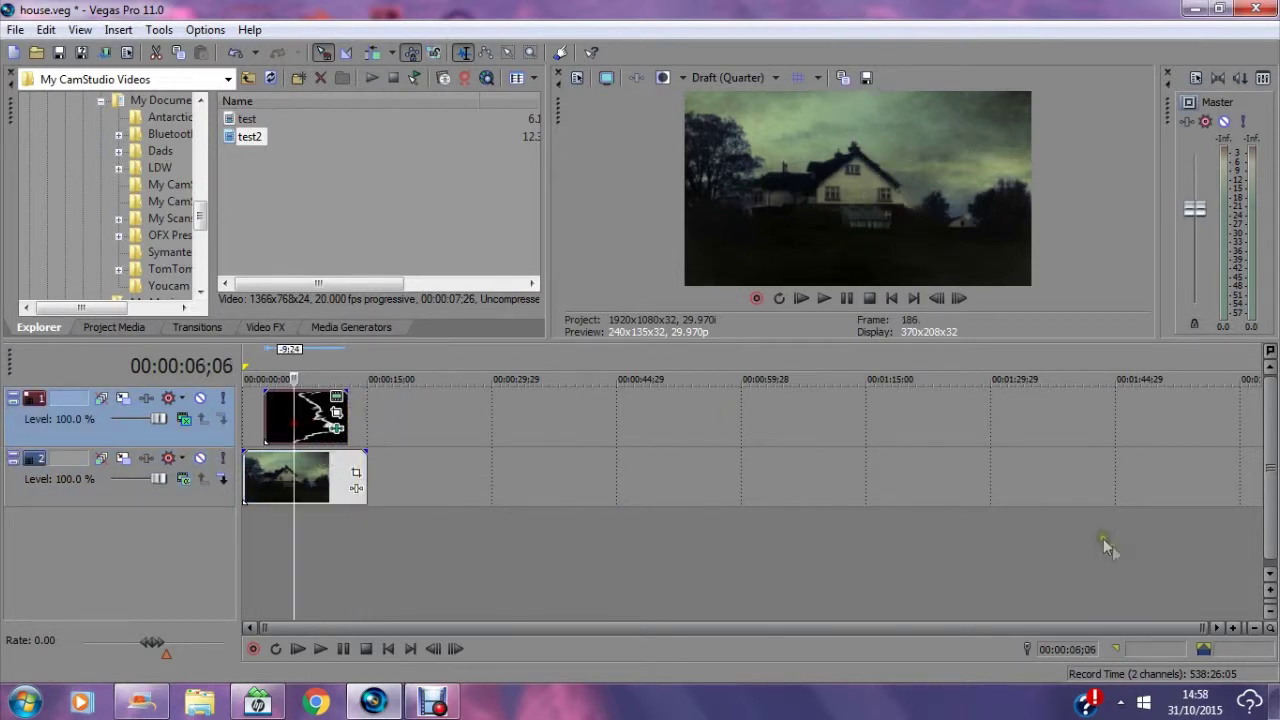
# Move the house track above the lightning track.
pyautogui.click(1237, 629)
pyautogui.click(1237, 629)
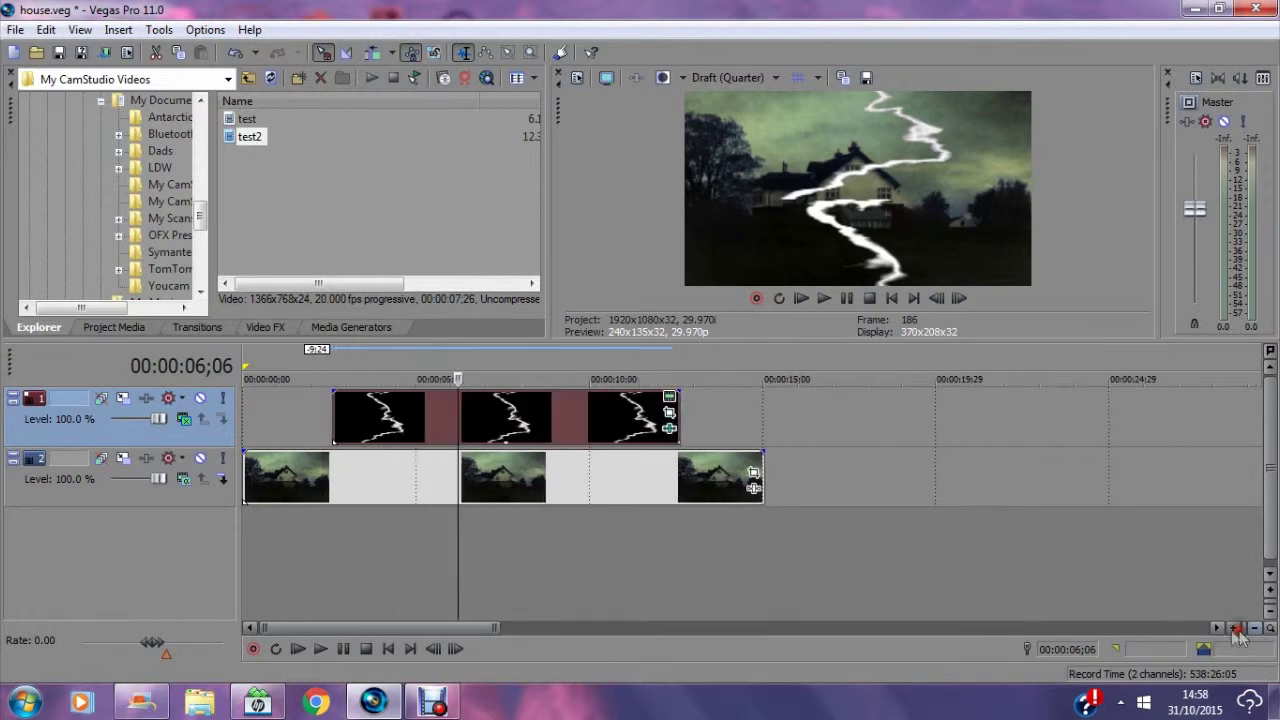
pyautogui.click(1221, 625)
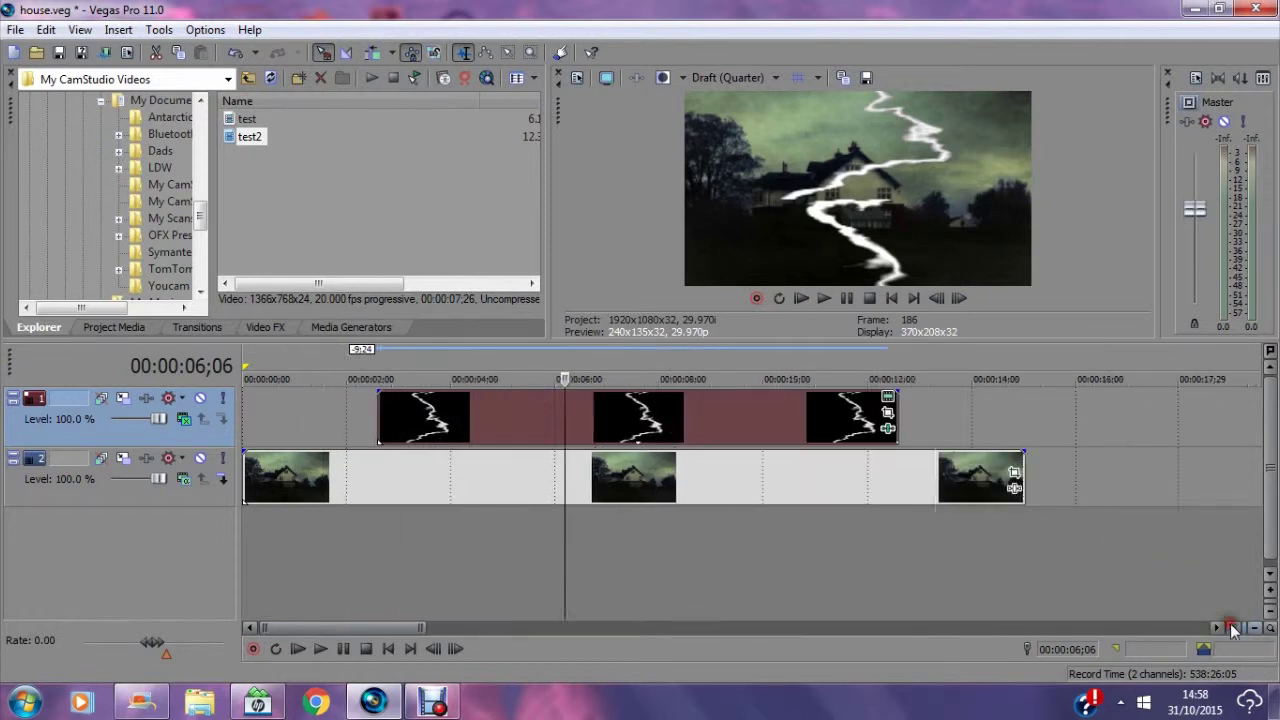
pyautogui.click(735, 466)
pyautogui.moveTo(212, 502); pyautogui.dragTo(213, 418)
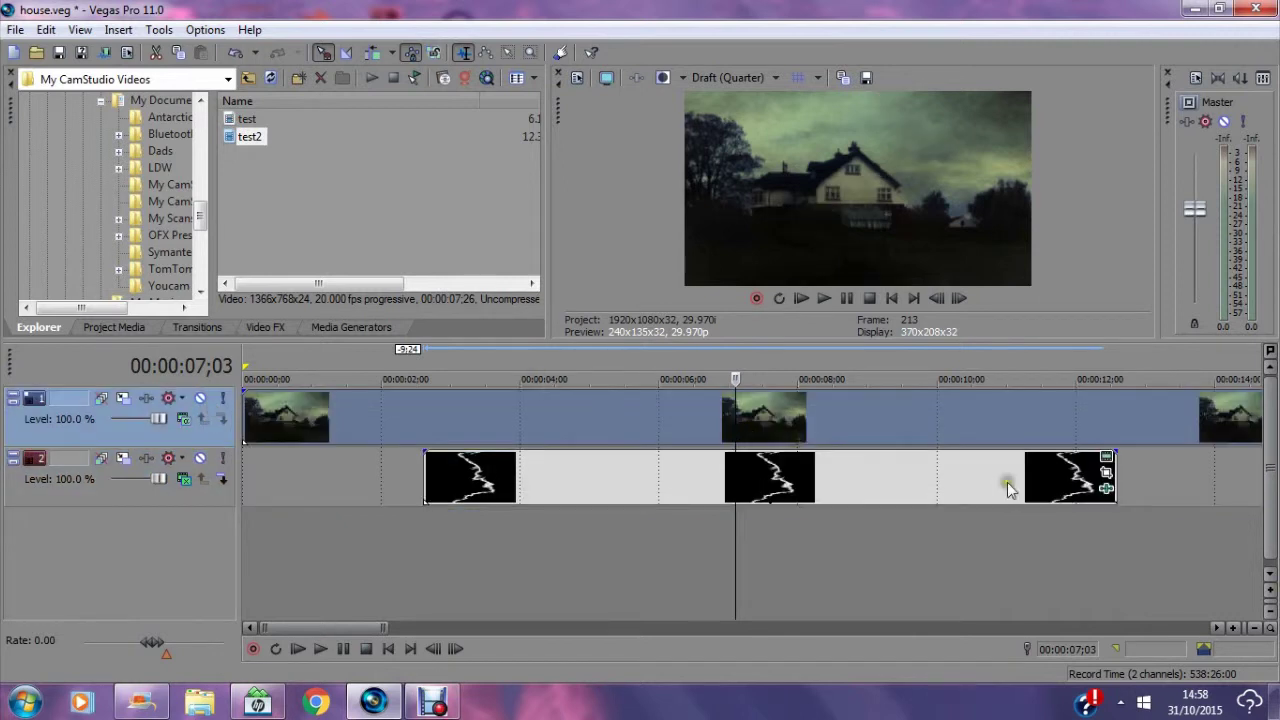
pyautogui.click(1265, 622)
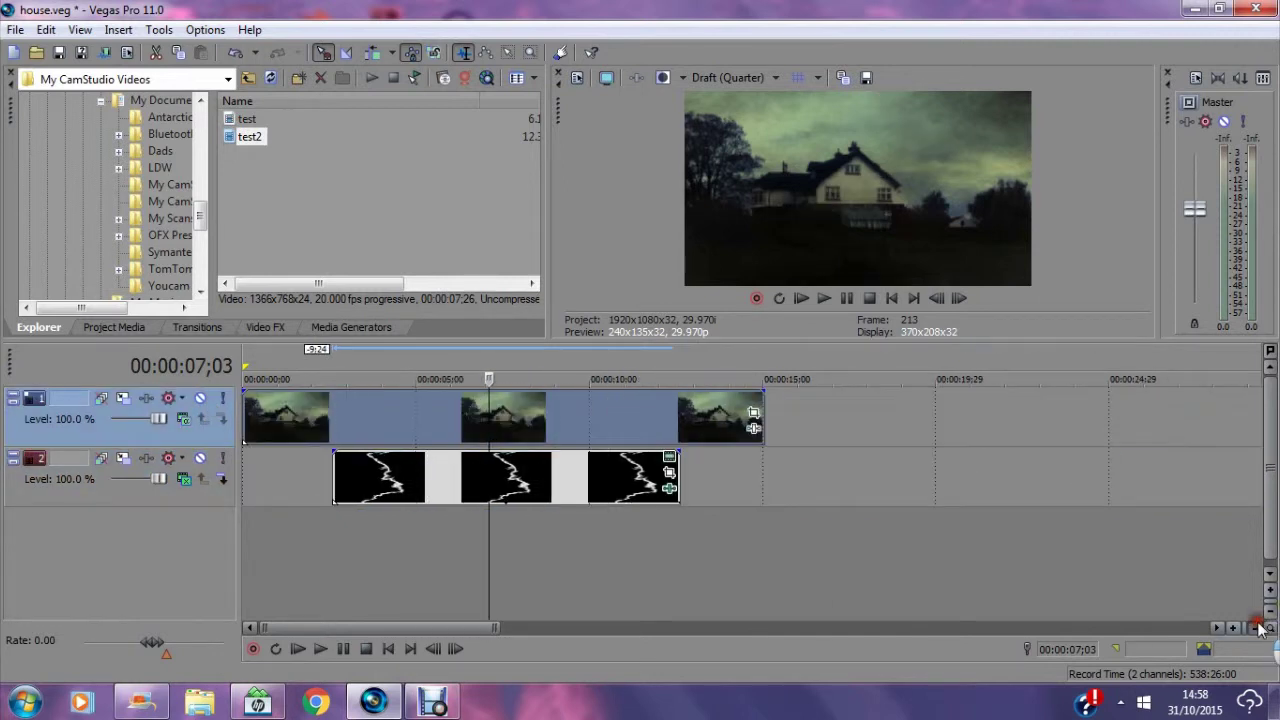
# Open the Pan/Crop settings of the upper house clip, reposition their window, and enable the mask.
pyautogui.click(754, 416)
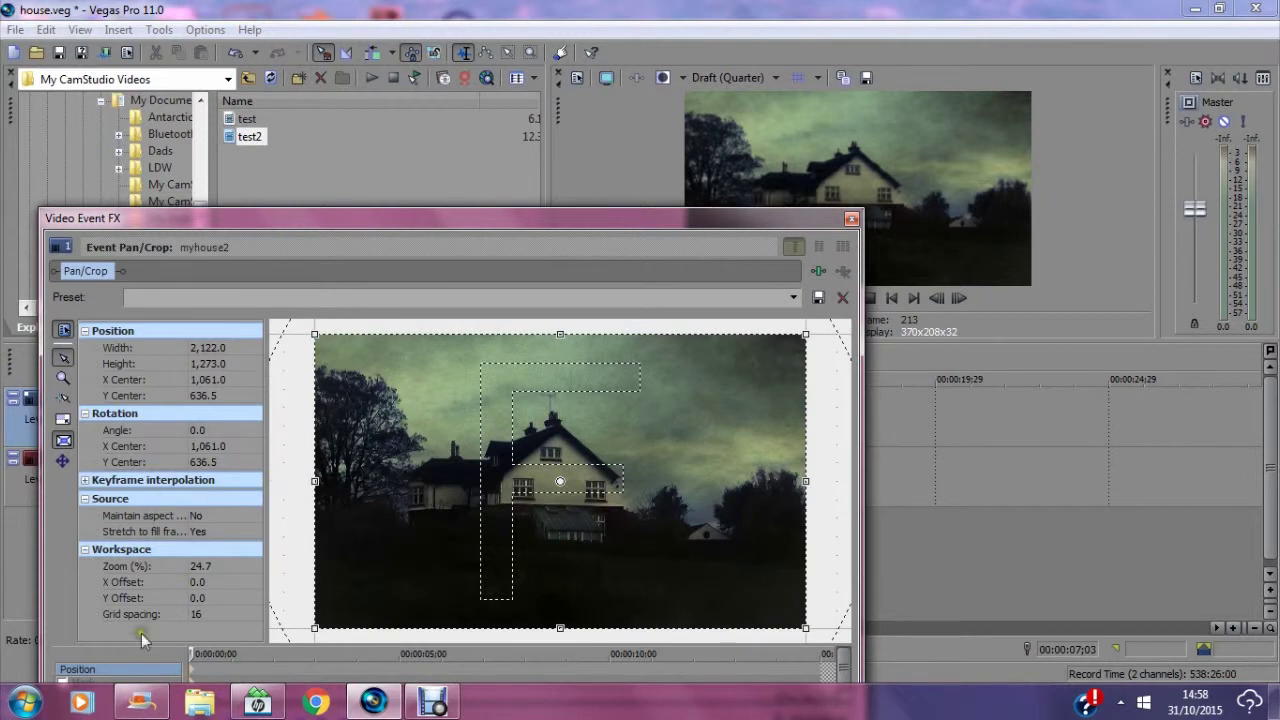
pyautogui.moveTo(459, 222); pyautogui.dragTo(451, 162)
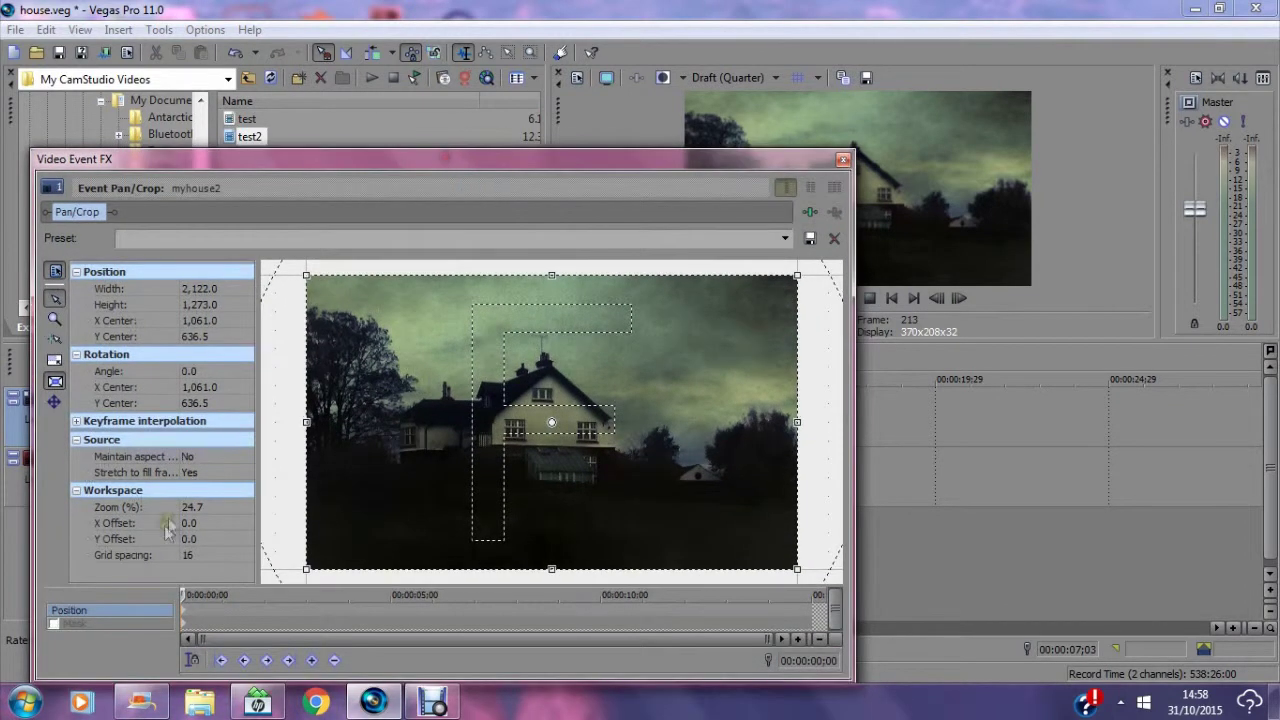
pyautogui.click(63, 624)
pyautogui.click(51, 624)
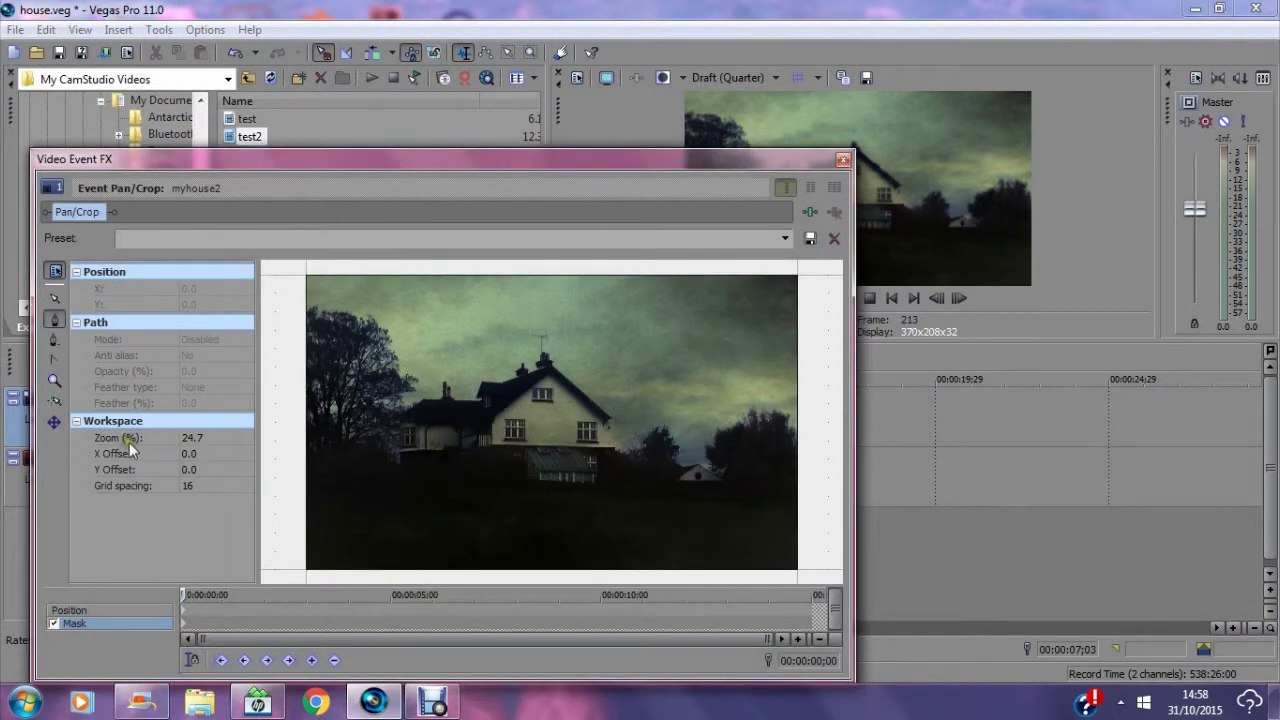
# Set the mask workspace zoom to 54.7% and enlarge the Pan/Crop window so the whole house outline can be traced.
pyautogui.click(186, 437)
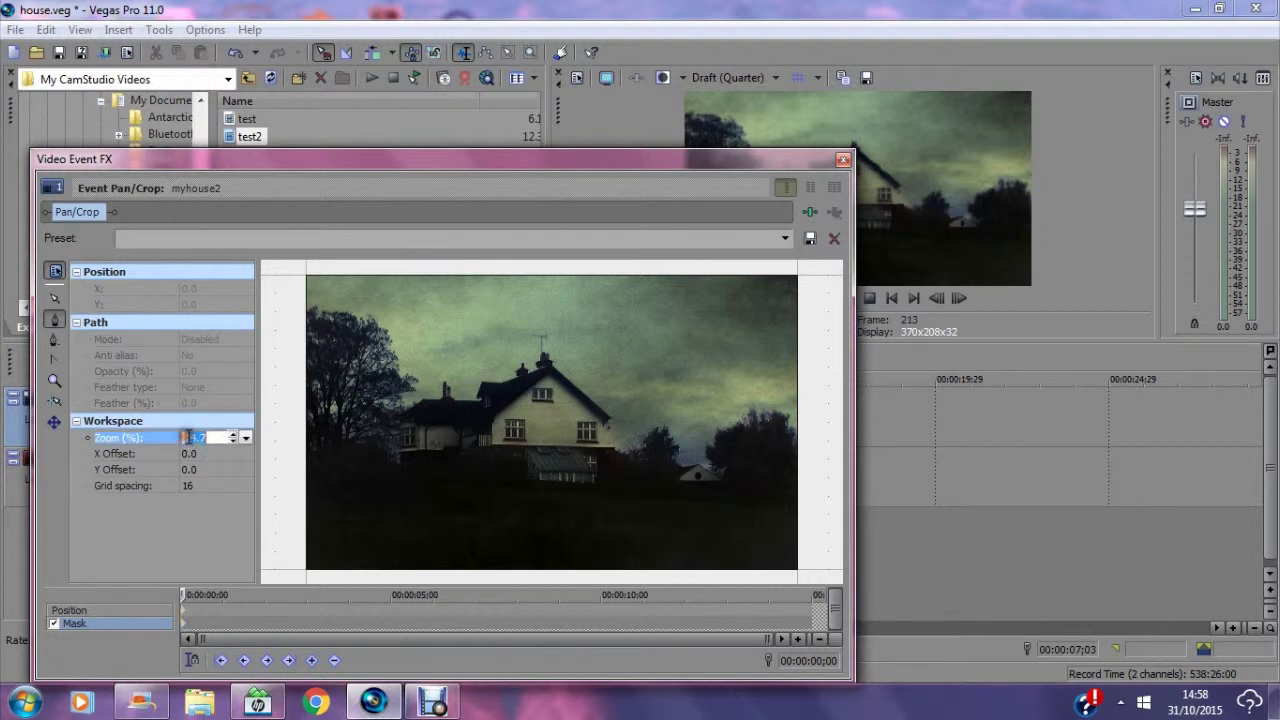
pyautogui.press('BackSpace')
pyautogui.write('10')
pyautogui.press('Return')
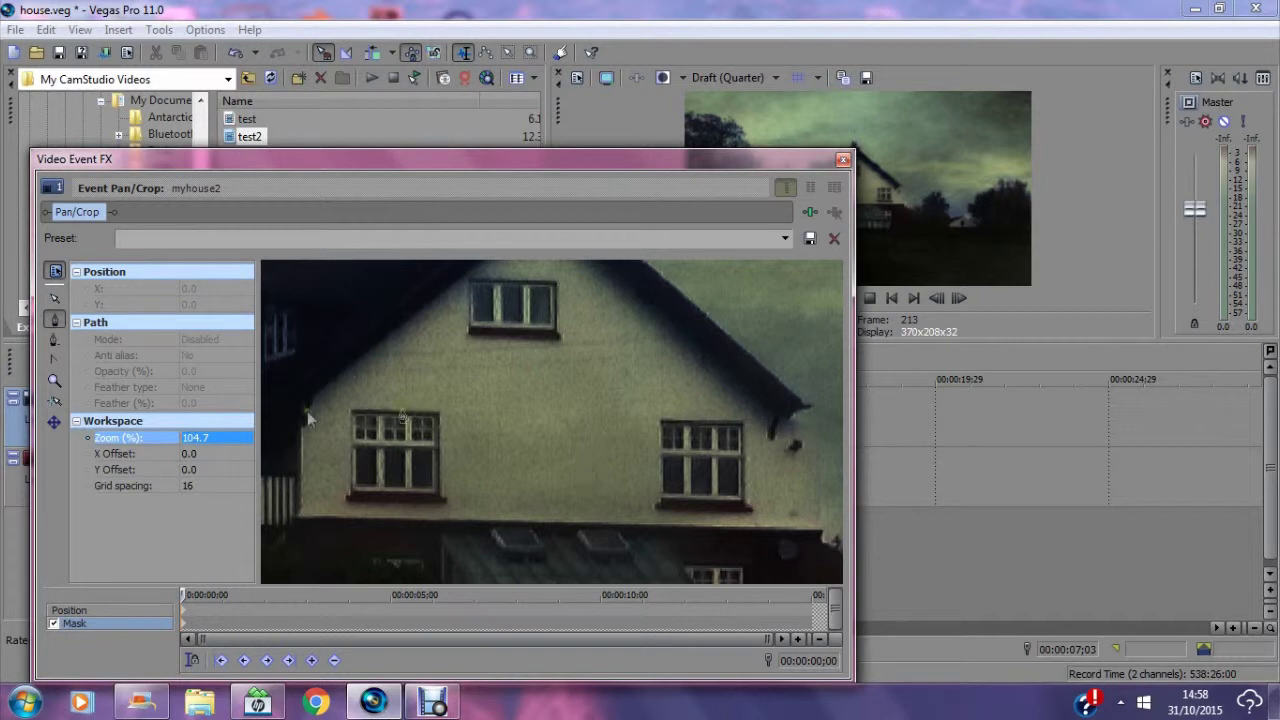
pyautogui.click(192, 440)
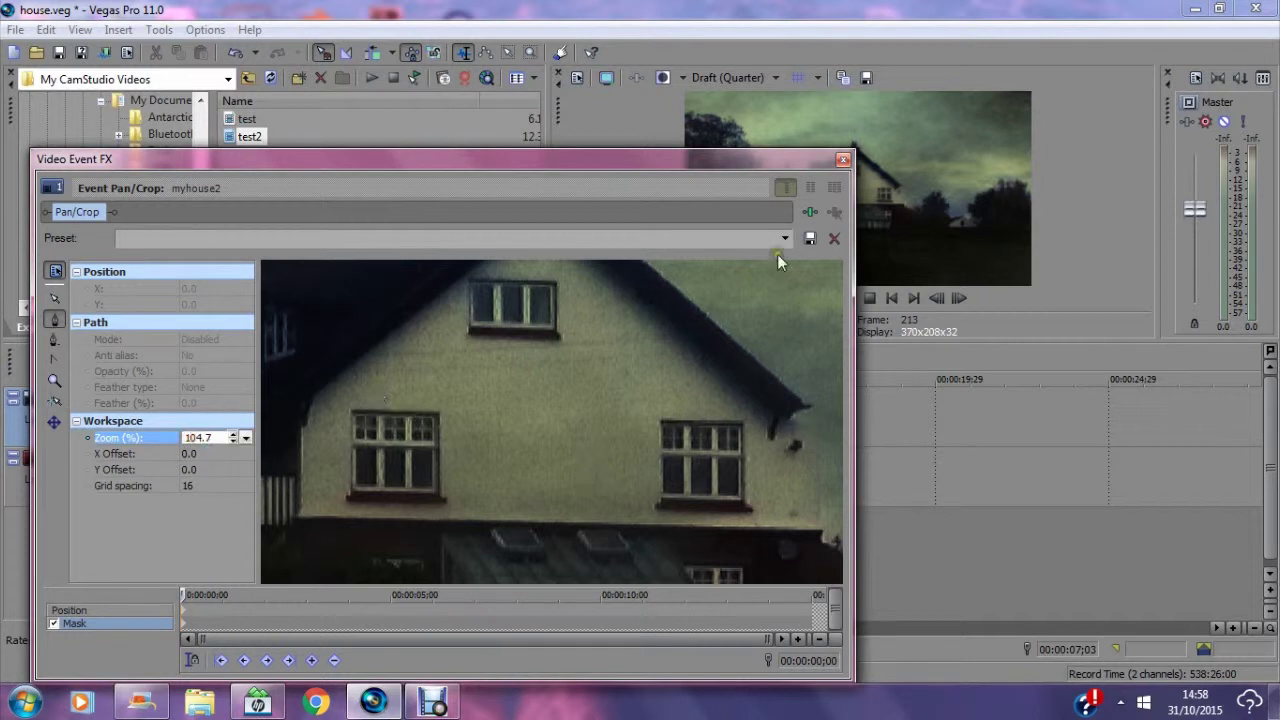
pyautogui.press('BackSpace')
pyautogui.press('BackSpace')
pyautogui.write('5')
pyautogui.press('Return')
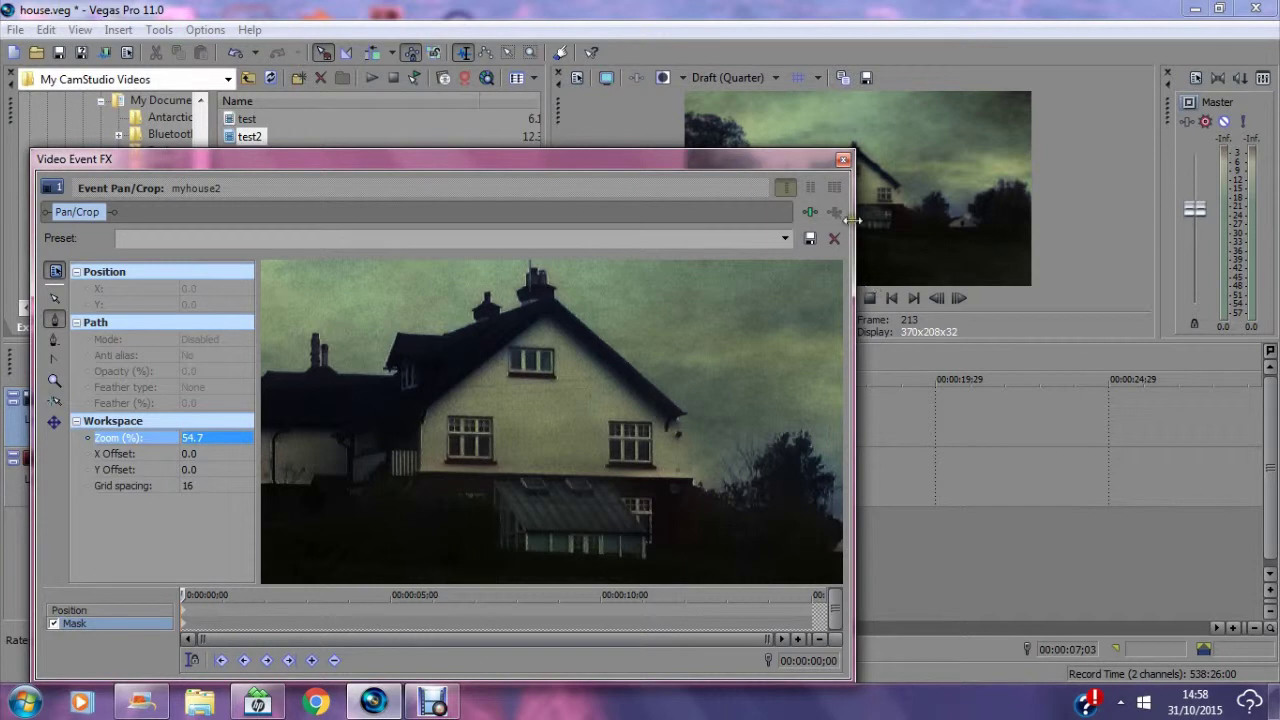
pyautogui.moveTo(853, 240); pyautogui.dragTo(1221, 255)
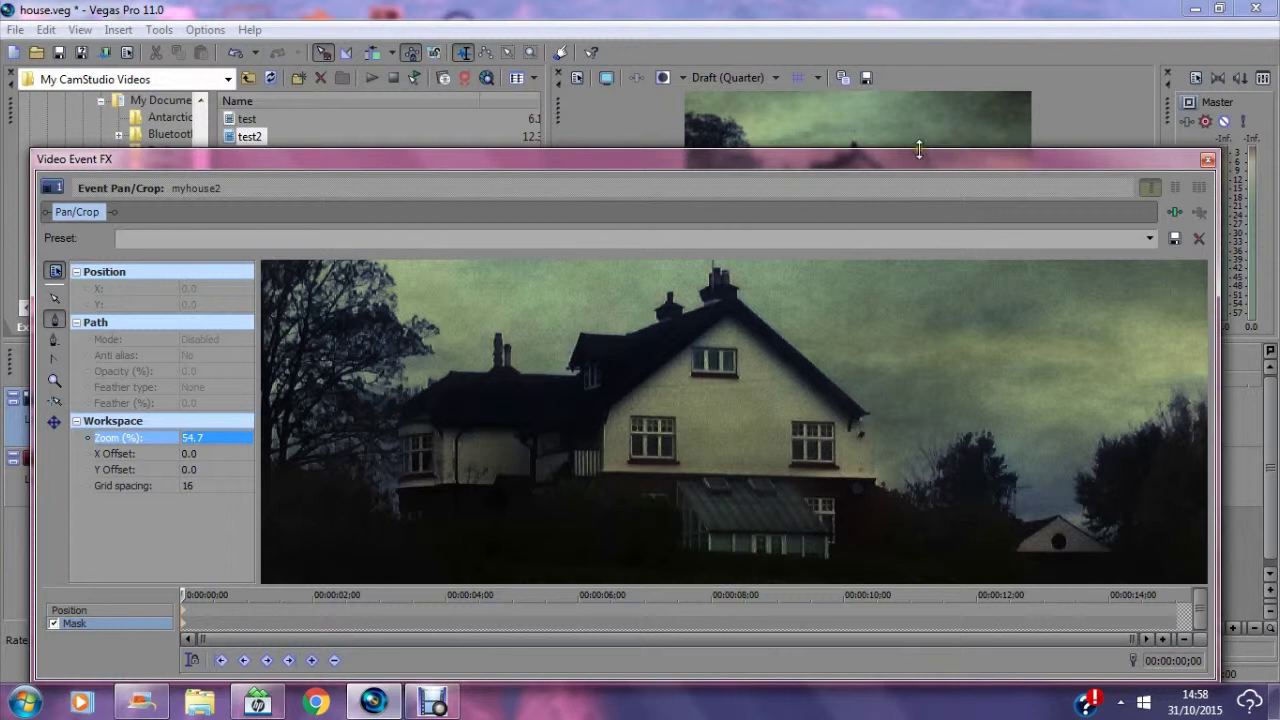
pyautogui.moveTo(917, 152); pyautogui.dragTo(910, 88)
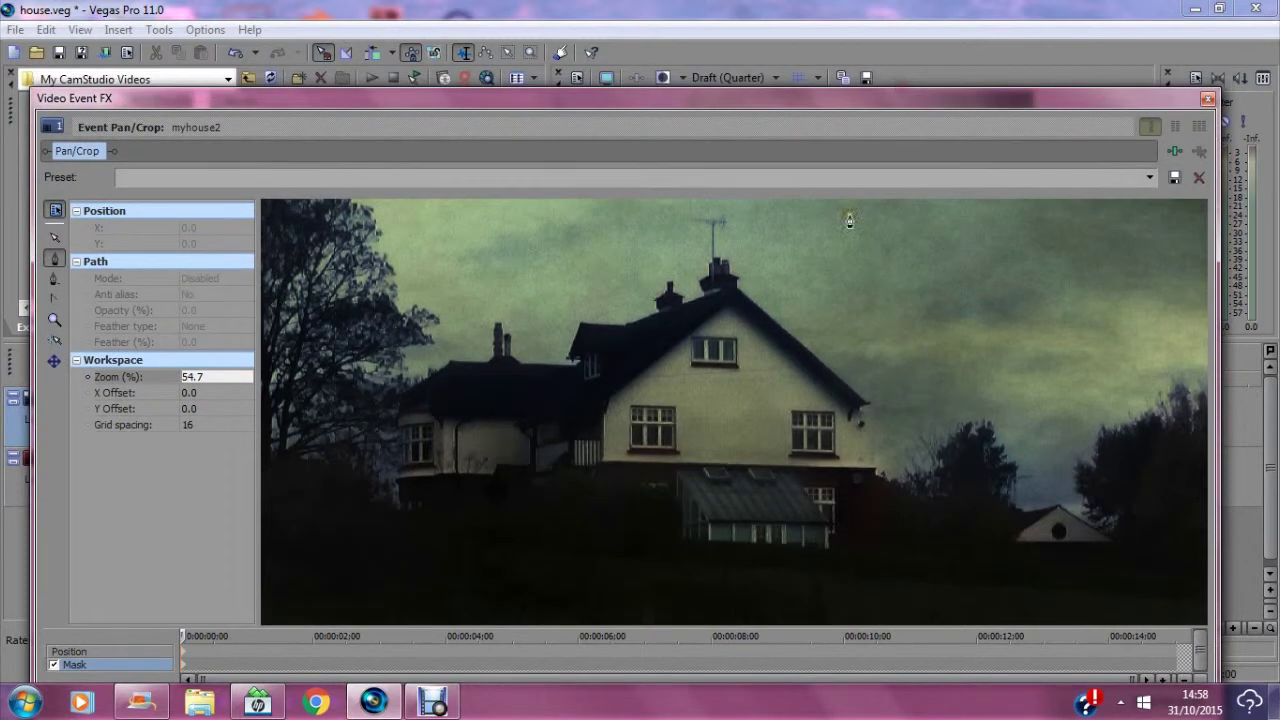
# Start a mask path at the house's left eave and trace the roofline toward the left chimney.
pyautogui.click(402, 398)
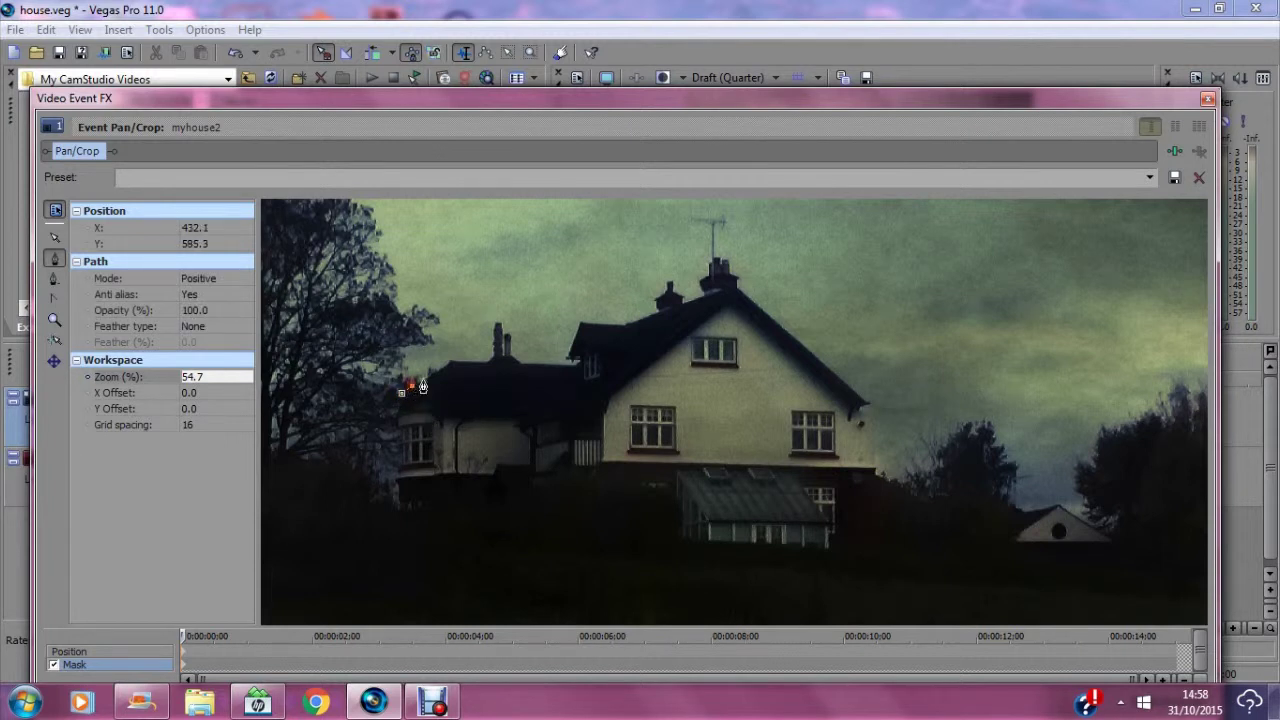
pyautogui.click(427, 381)
pyautogui.click(447, 368)
pyautogui.click(459, 368)
pyautogui.click(472, 368)
pyautogui.click(486, 363)
pyautogui.click(493, 361)
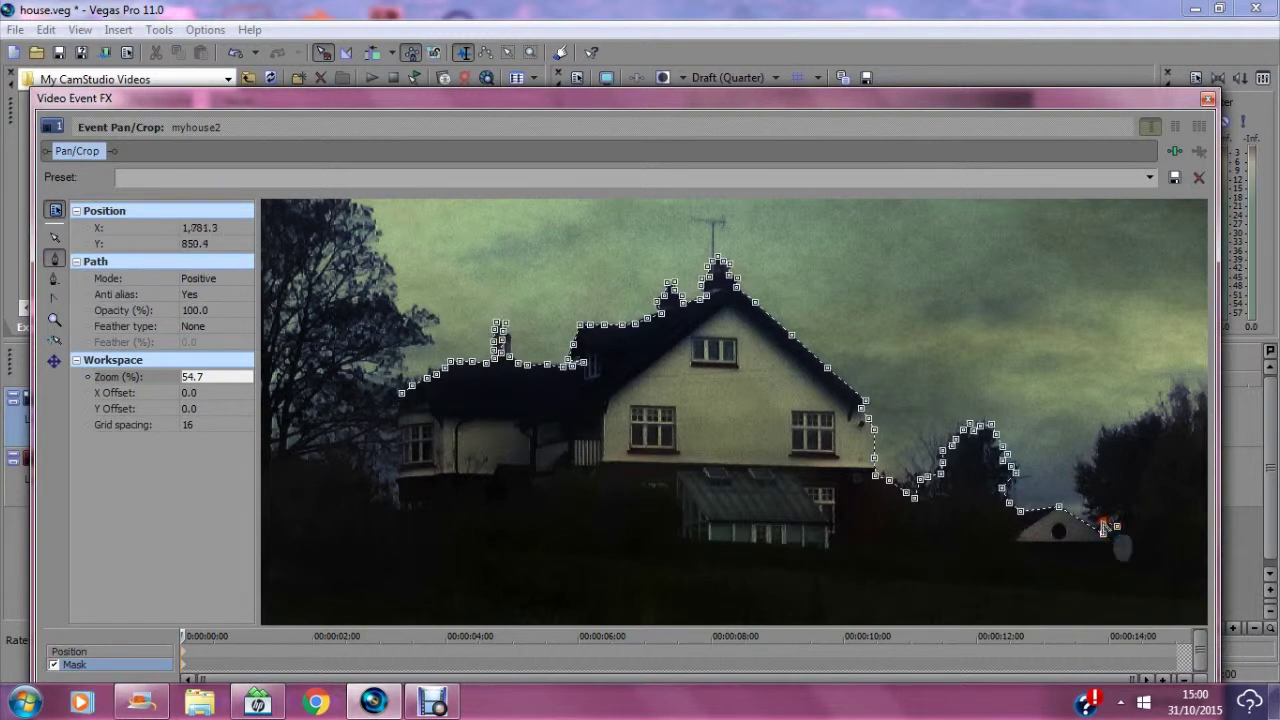
# Continue the mask path around the outline of the trees on the right, up to the picture's right edge.
pyautogui.click(1094, 511)
pyautogui.click(1089, 498)
pyautogui.click(1092, 462)
pyautogui.click(1097, 444)
pyautogui.click(1109, 431)
pyautogui.click(1128, 436)
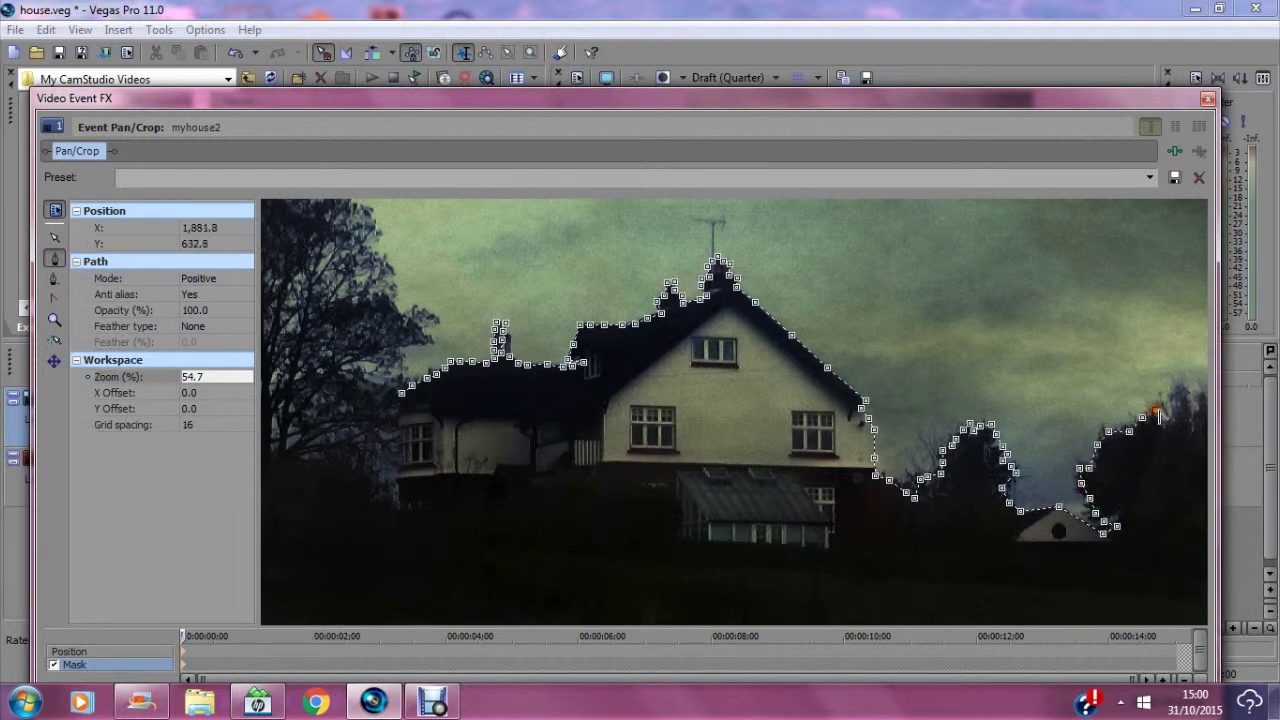
pyautogui.click(1170, 405)
pyautogui.click(1195, 405)
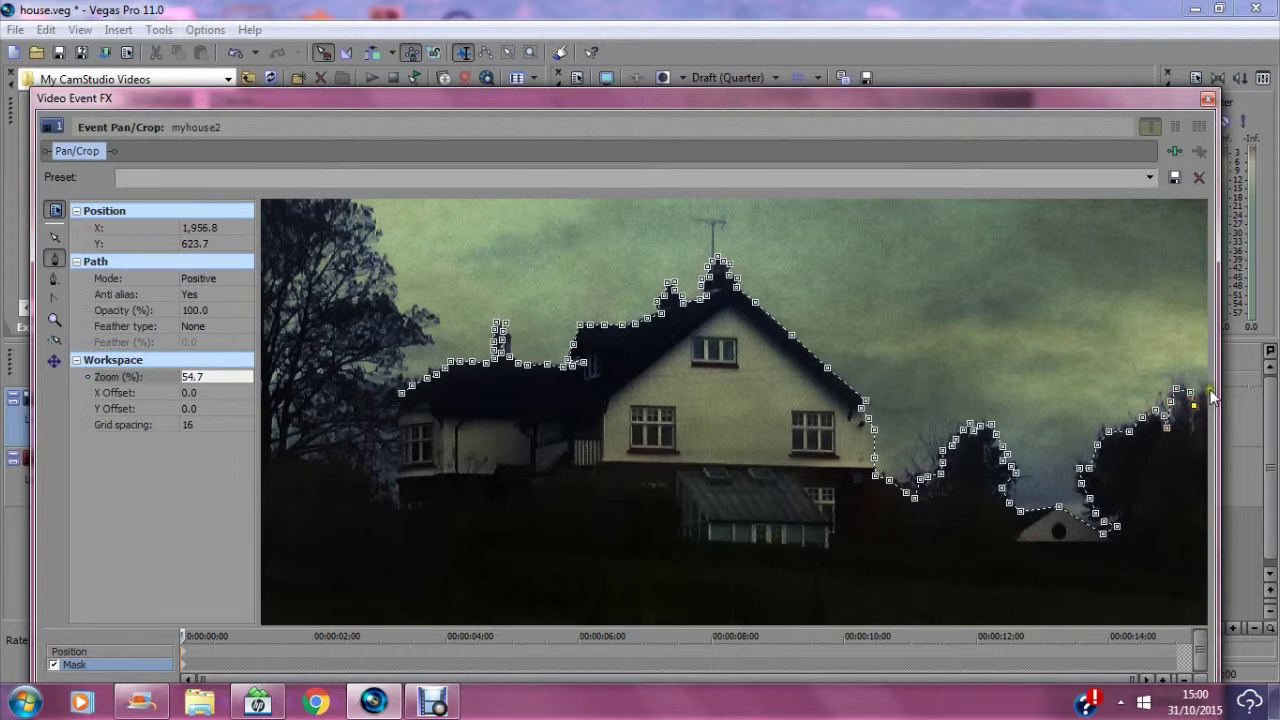
pyautogui.click(1206, 391)
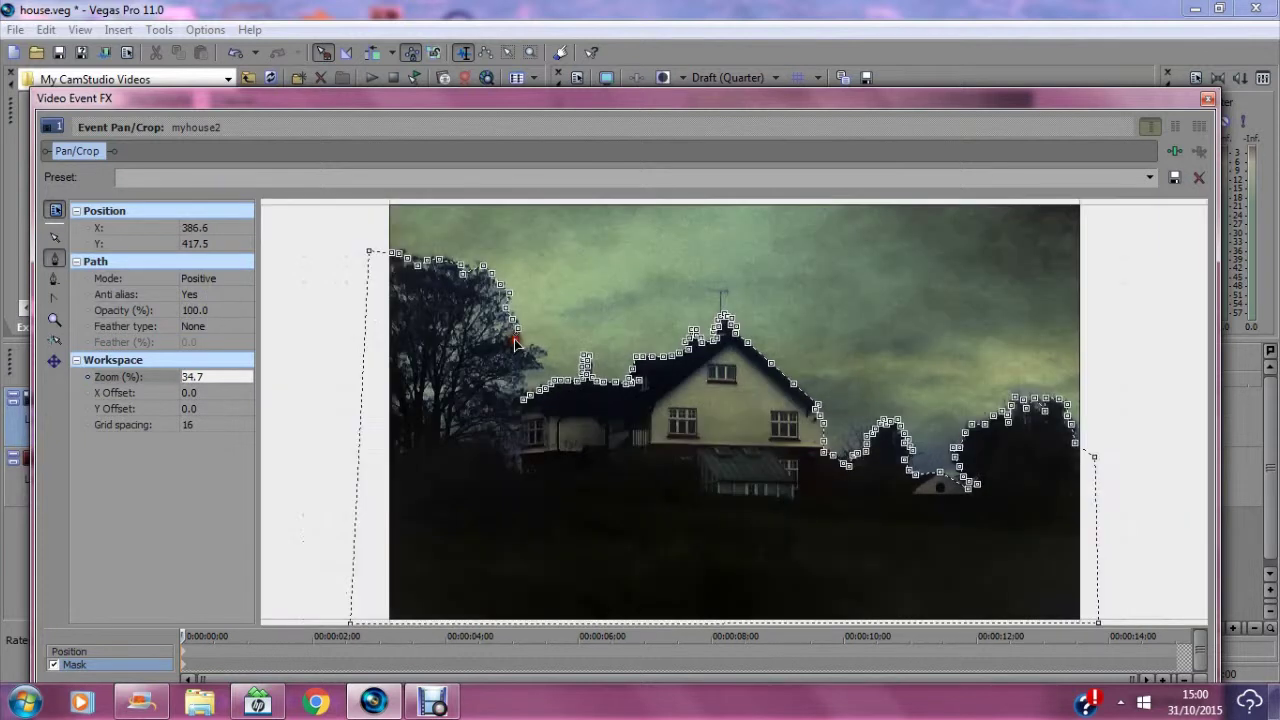
# Trace the last edge of the left tree, close the mask path at its starting point, and close the Pan/Crop settings.
pyautogui.click(520, 350)
pyautogui.click(547, 351)
pyautogui.click(520, 401)
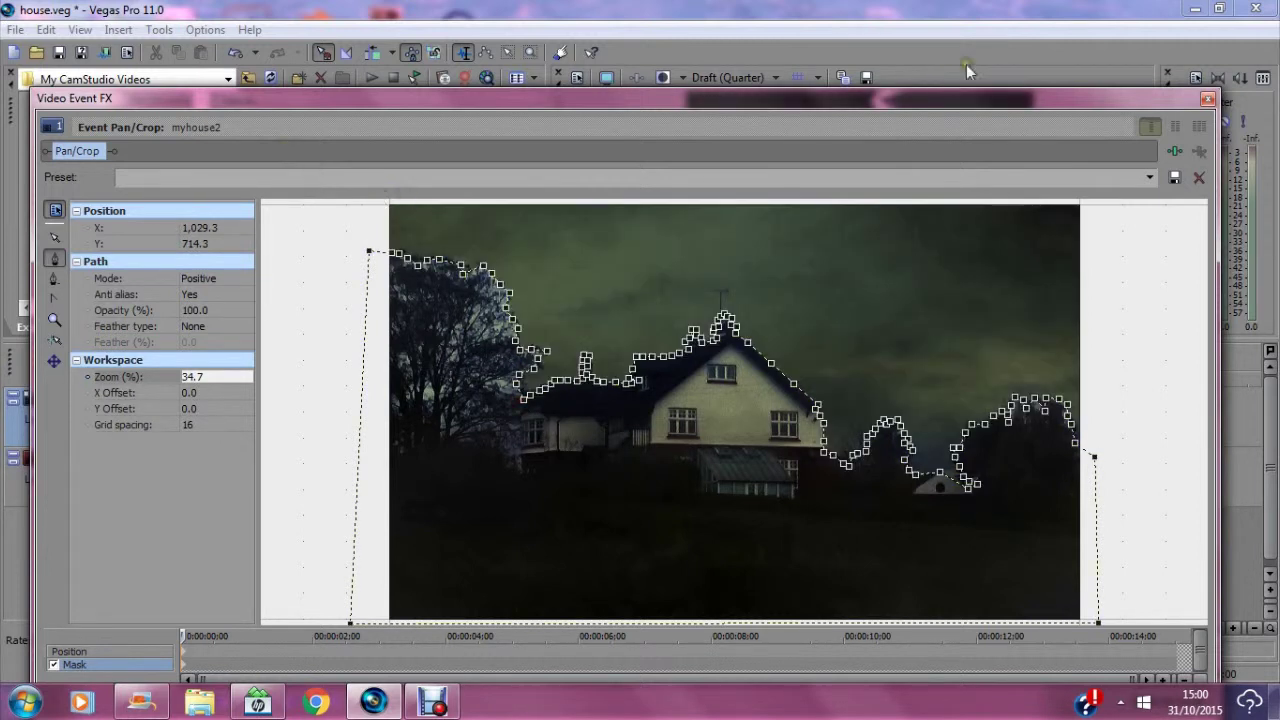
pyautogui.click(1208, 98)
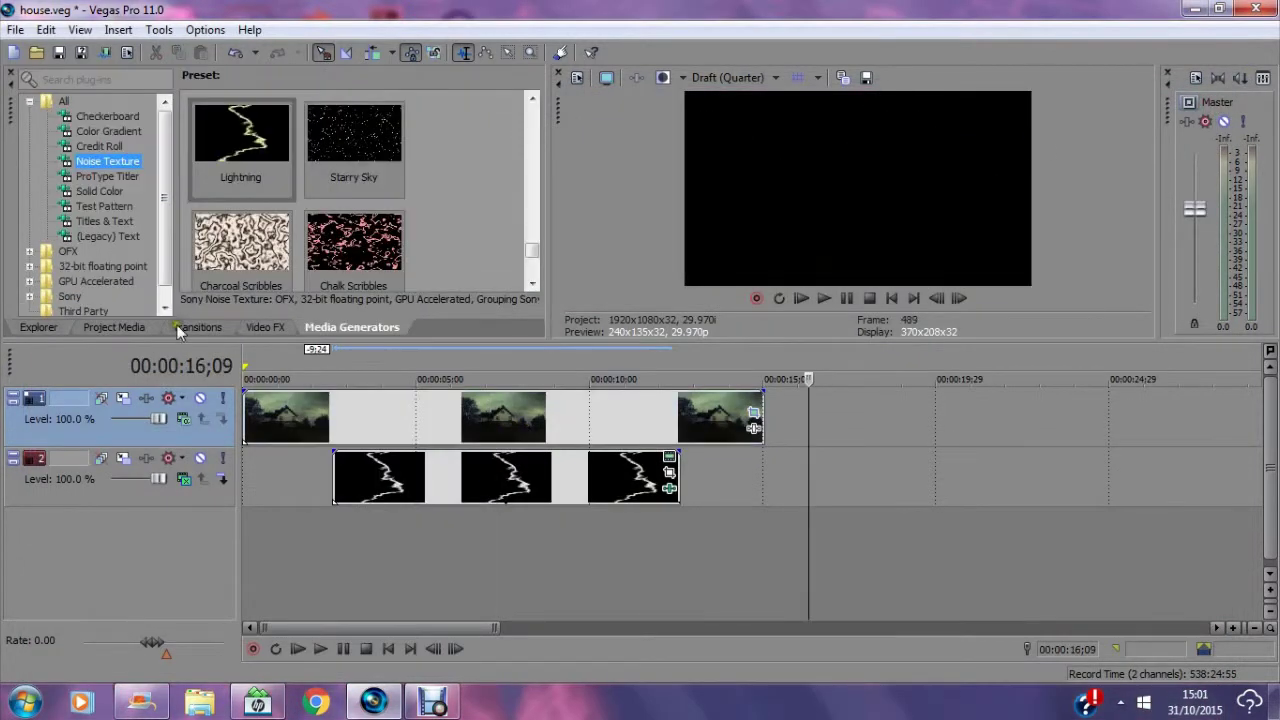
# Add myhouse2.png from the project media on a new track below the lightning and extend it to about 15 seconds.
pyautogui.click(120, 327)
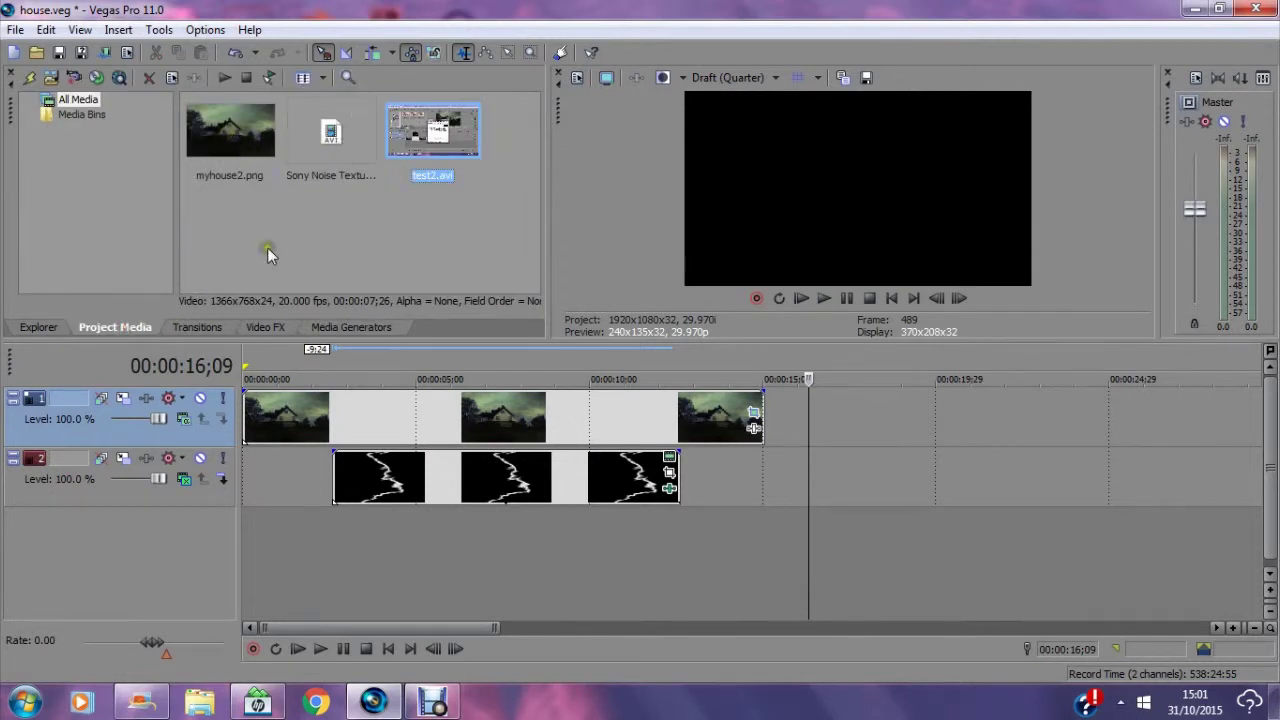
pyautogui.moveTo(240, 146); pyautogui.dragTo(311, 540)
pyautogui.click(366, 543)
pyautogui.moveTo(412, 535); pyautogui.dragTo(765, 487)
pyautogui.click(723, 530)
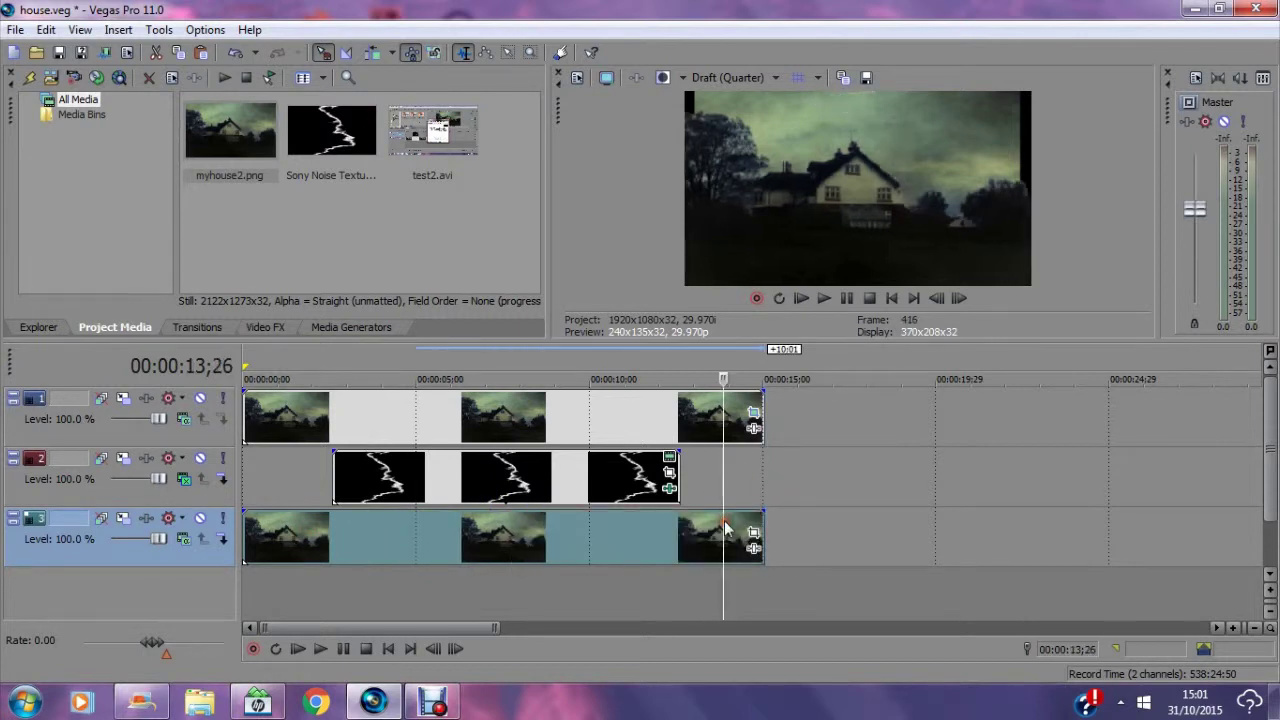
# Set Maintain aspect ratio to No in the bottom house clip's Pan/Crop, close the settings, and select the lightning clip.
pyautogui.click(753, 532)
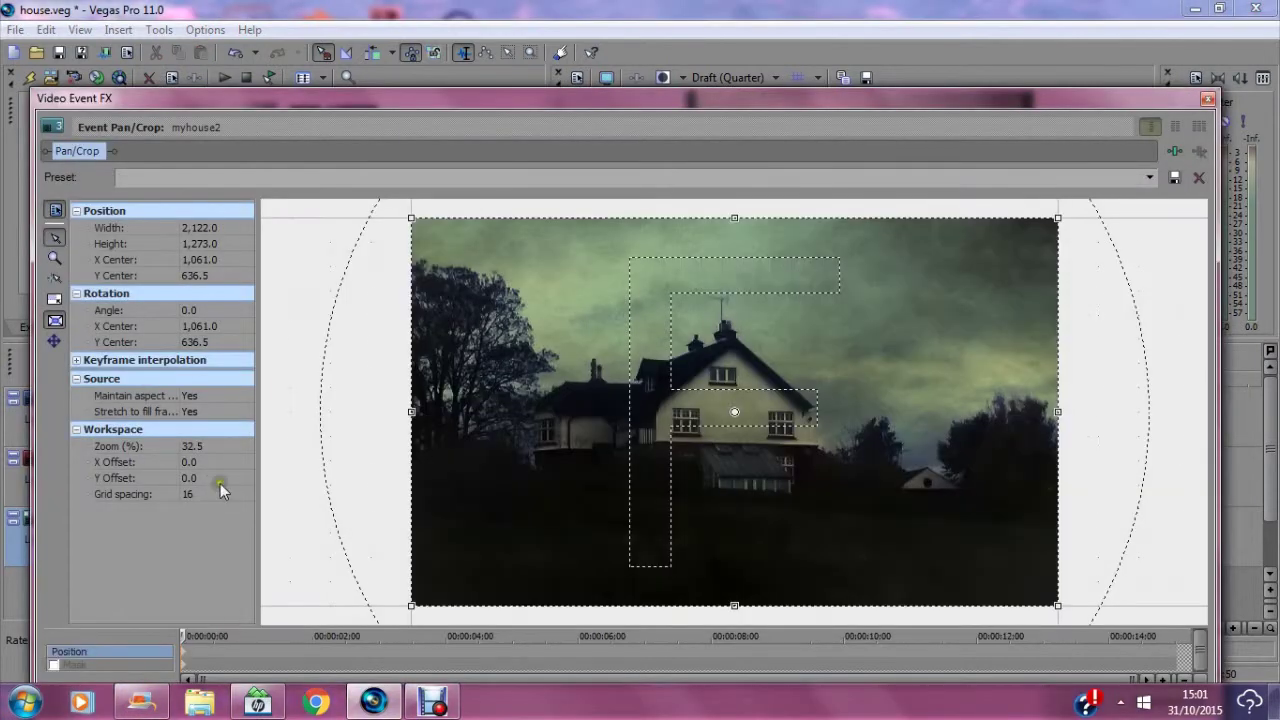
pyautogui.click(190, 396)
pyautogui.click(190, 411)
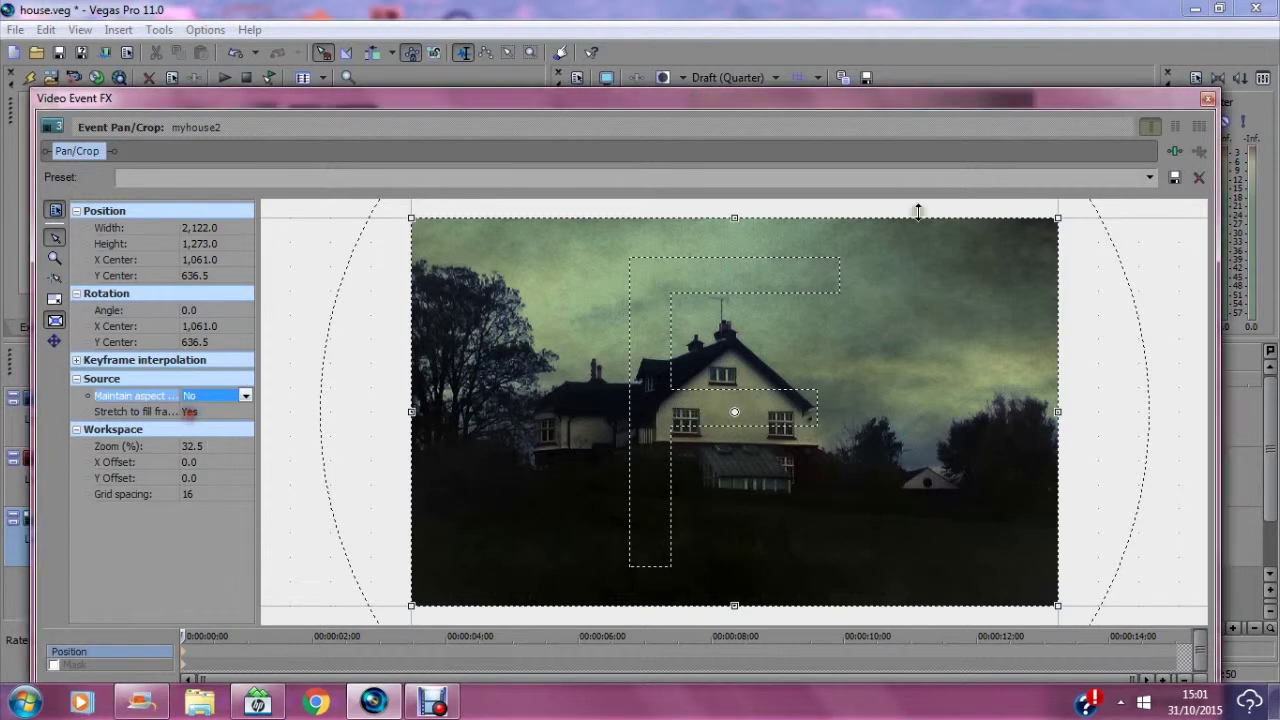
pyautogui.click(1208, 99)
pyautogui.click(444, 469)
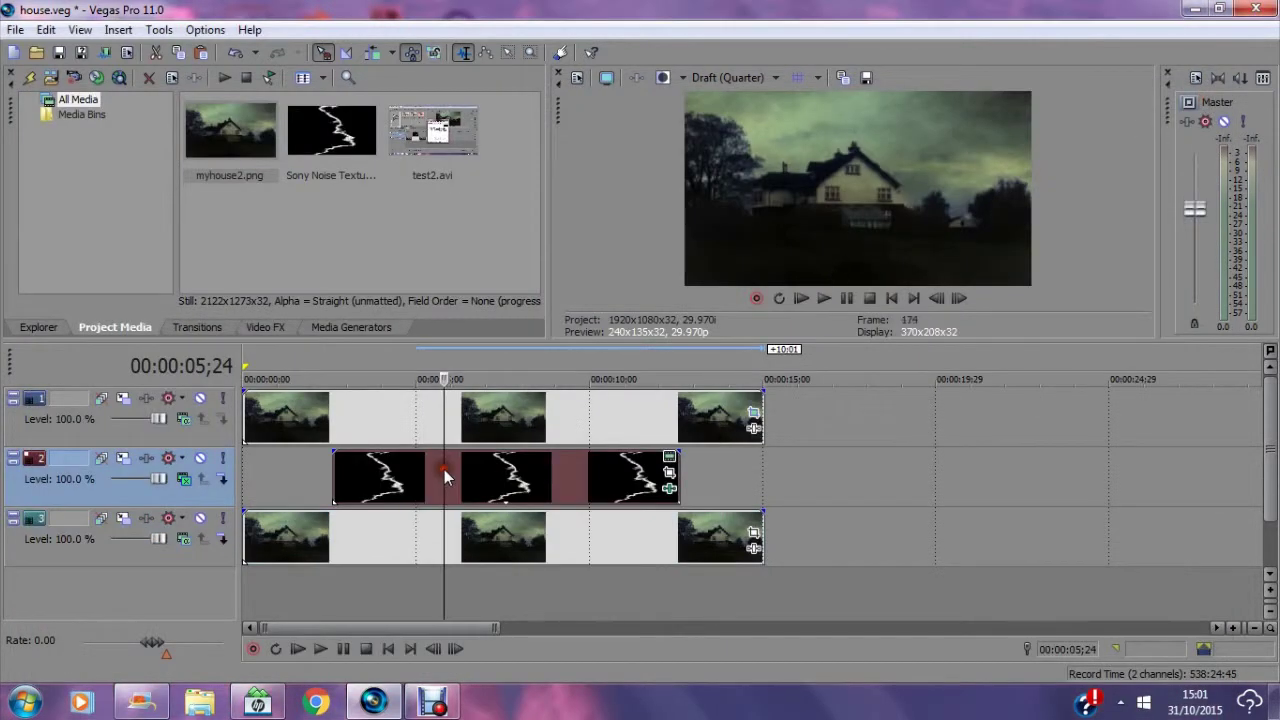